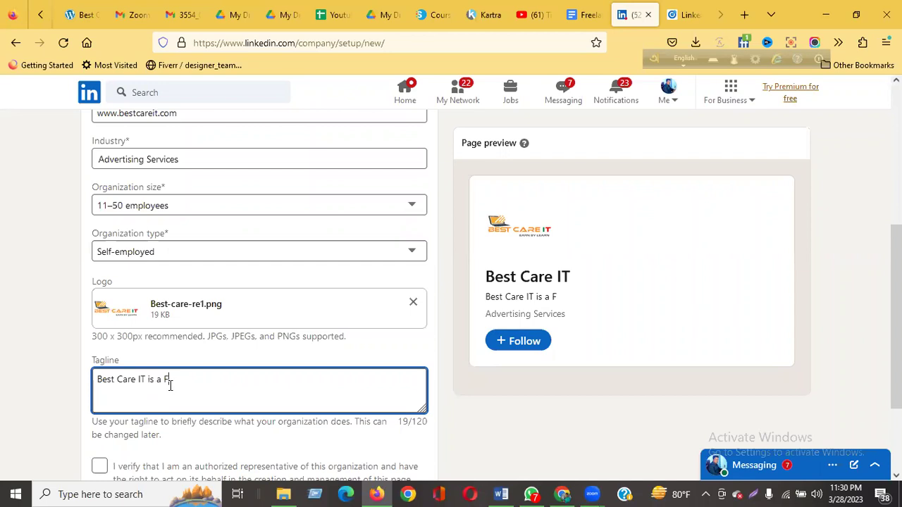
Type 'Freelancing Training Institute' to continue the company page tagline.
{"action": "type", "text": "ng"}
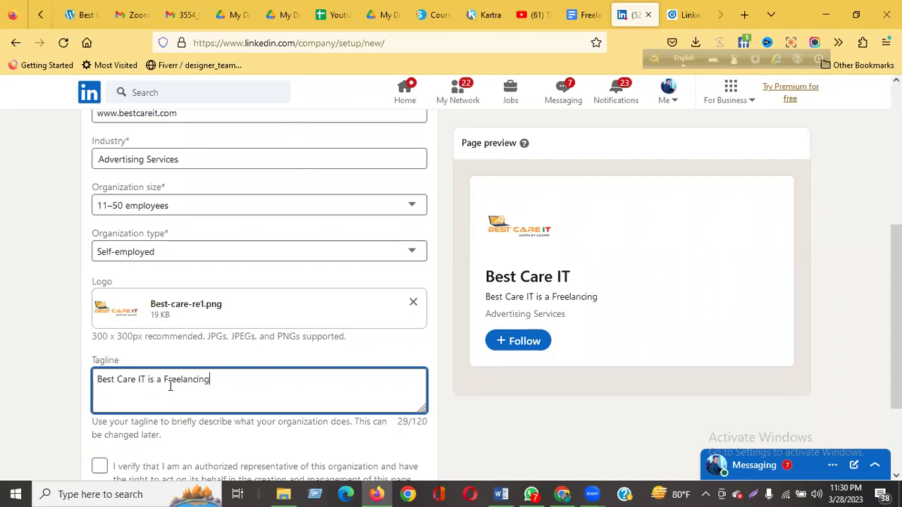
{"action": "type", "text": " Training Institute,"}
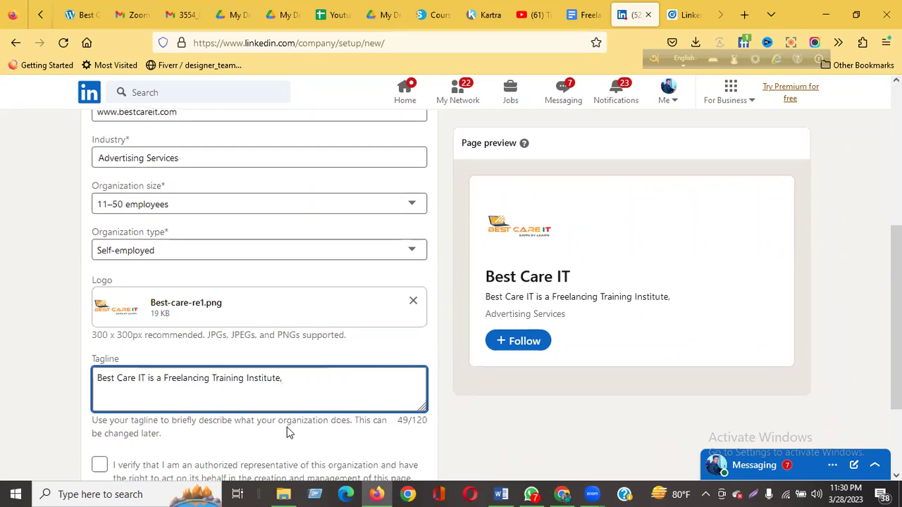
Tick the confirmation that you are an authorized representative of the organization.
{"action": "scroll", "coordinate": [282, 423], "scroll_direction": "down", "scroll_amount": 3}
{"action": "left_click", "coordinate": [99, 343]}
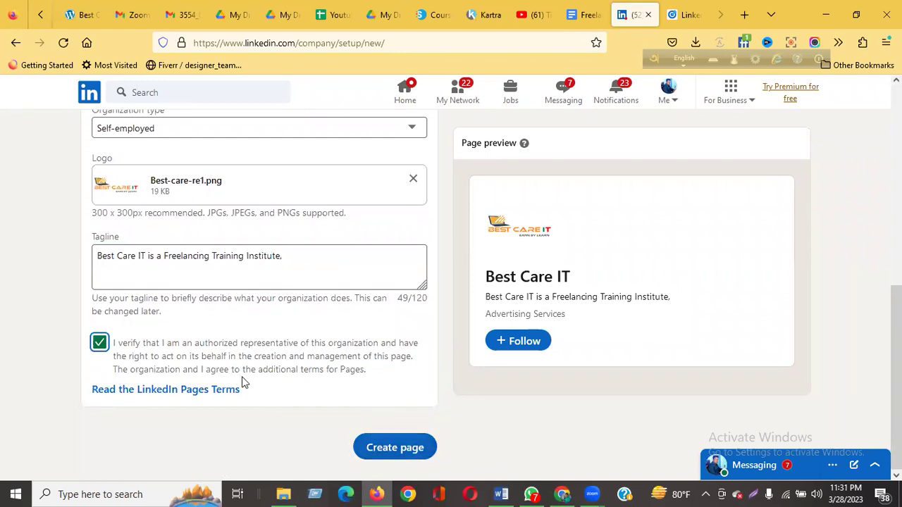
{"action": "scroll", "coordinate": [246, 383], "scroll_direction": "up", "scroll_amount": 2}
{"action": "scroll", "coordinate": [242, 378], "scroll_direction": "up", "scroll_amount": 2}
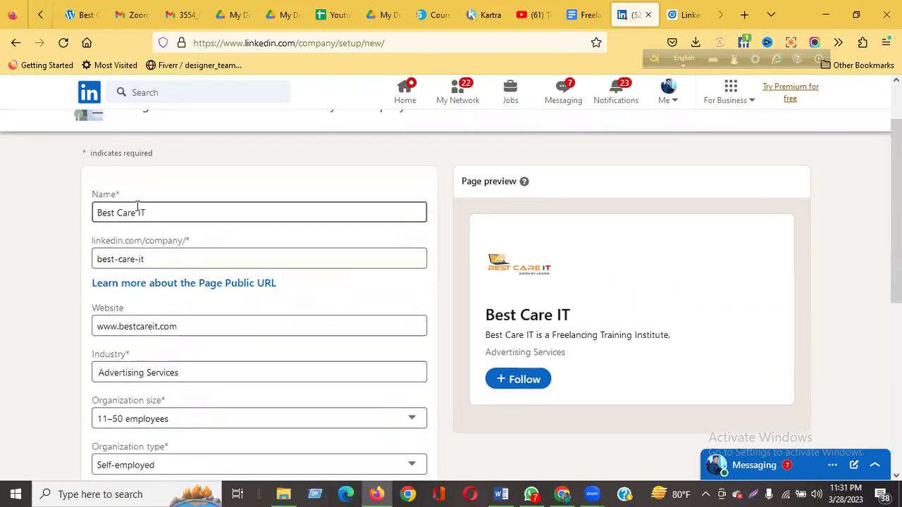
Keep the public URL as best-care-it and create the Best Care IT page.
{"action": "left_click", "coordinate": [139, 258]}
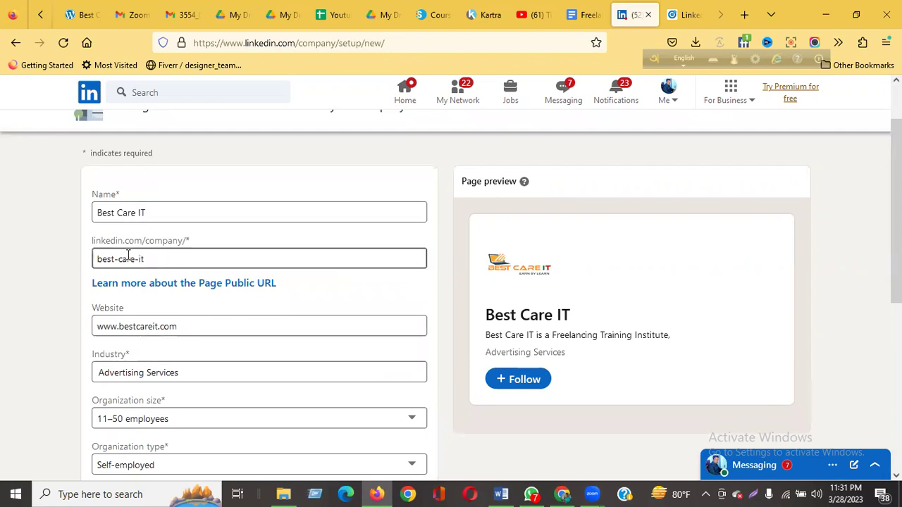
{"action": "left_click_drag", "start_coordinate": [153, 259], "coordinate": [92, 259]}
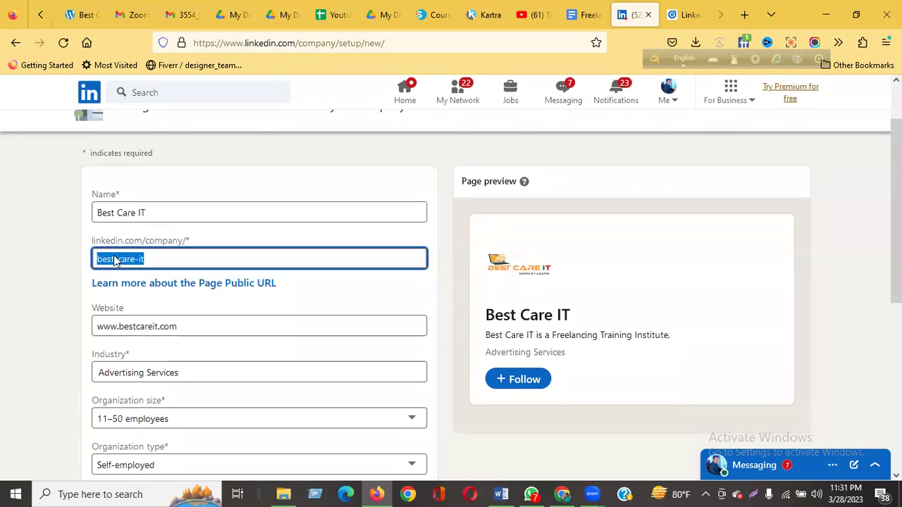
{"action": "left_click", "coordinate": [168, 265]}
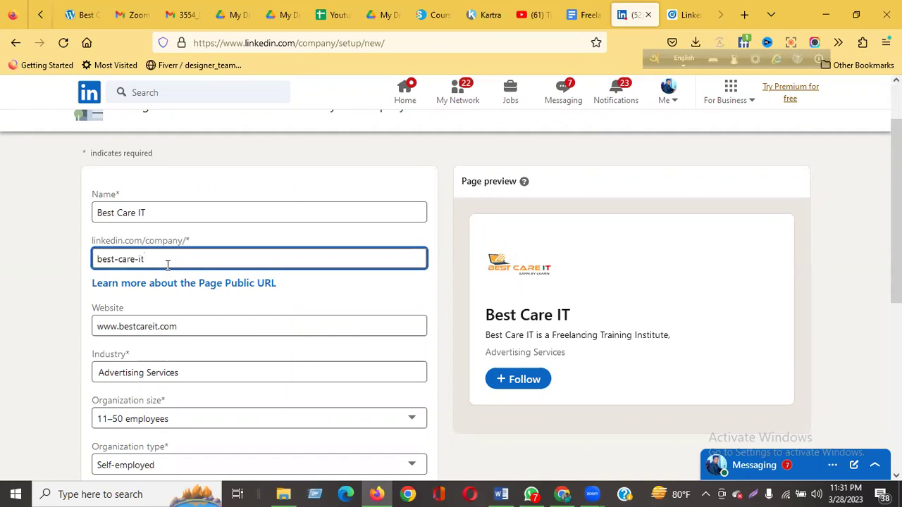
{"action": "scroll", "coordinate": [168, 265], "scroll_direction": "down", "scroll_amount": 5}
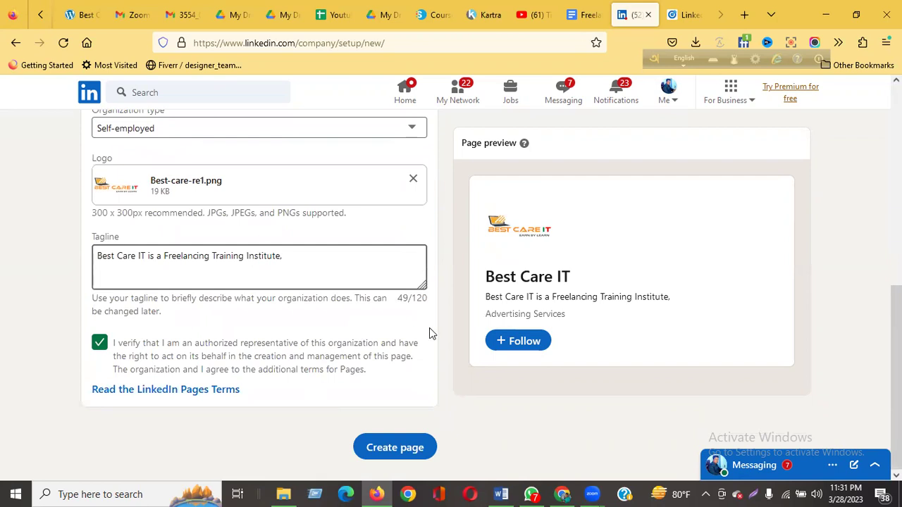
{"action": "left_click", "coordinate": [383, 454]}
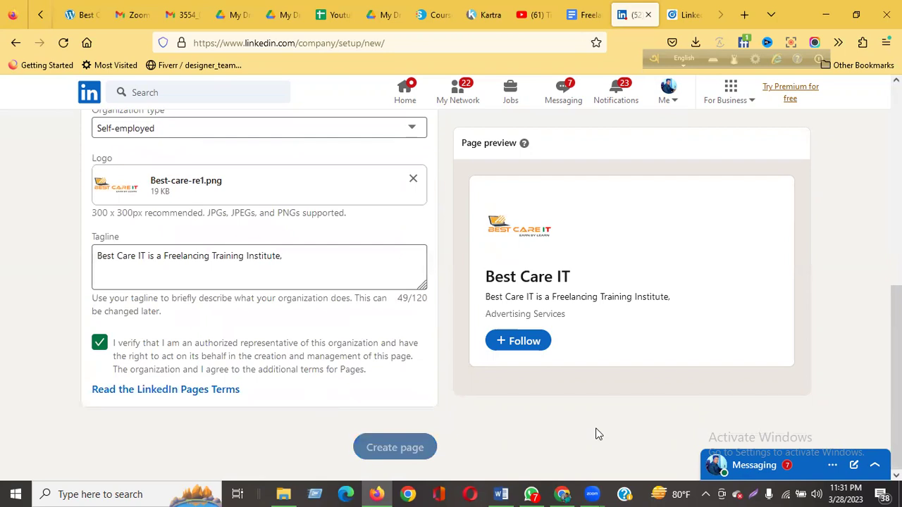
From the new page's Description card, open the Overview details for editing.
{"action": "scroll", "coordinate": [492, 428], "scroll_direction": "up", "scroll_amount": 10}
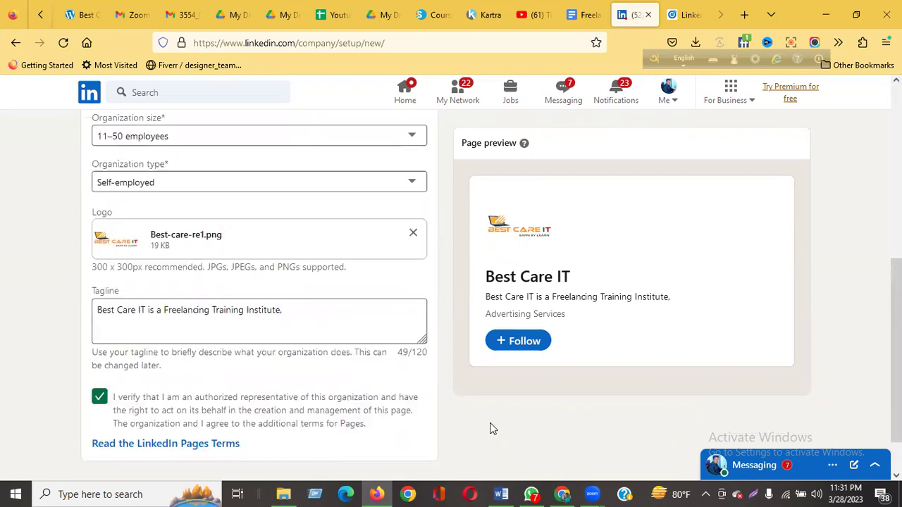
{"action": "scroll", "coordinate": [493, 429], "scroll_direction": "down", "scroll_amount": 5}
{"action": "scroll", "coordinate": [493, 429], "scroll_direction": "down", "scroll_amount": 3}
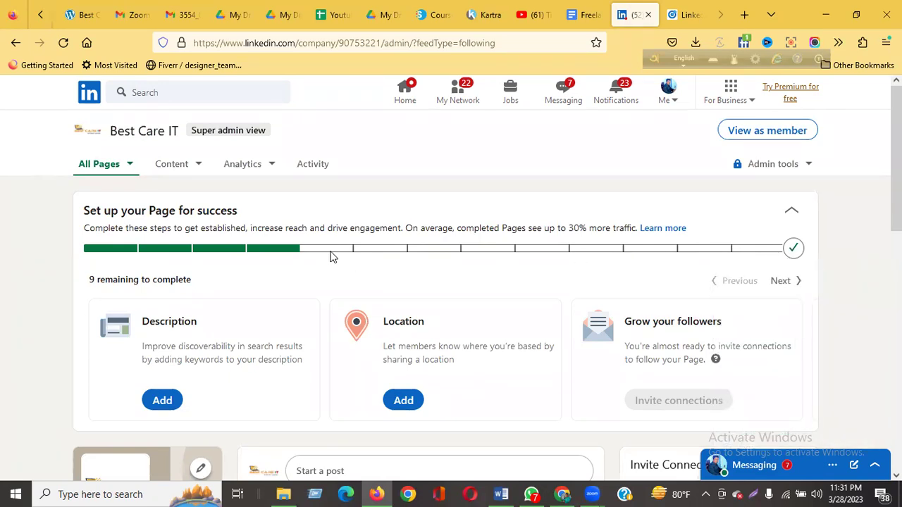
{"action": "scroll", "coordinate": [166, 280], "scroll_direction": "down", "scroll_amount": 1}
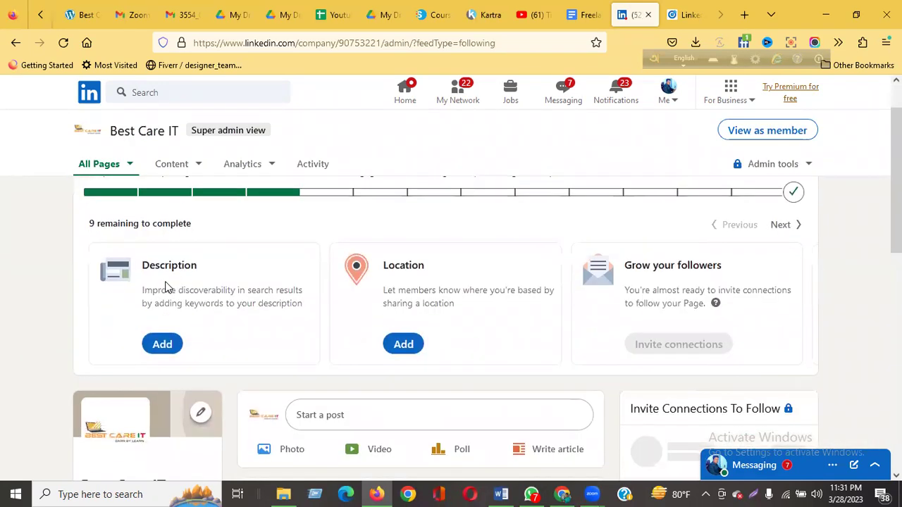
{"action": "left_click", "coordinate": [165, 346]}
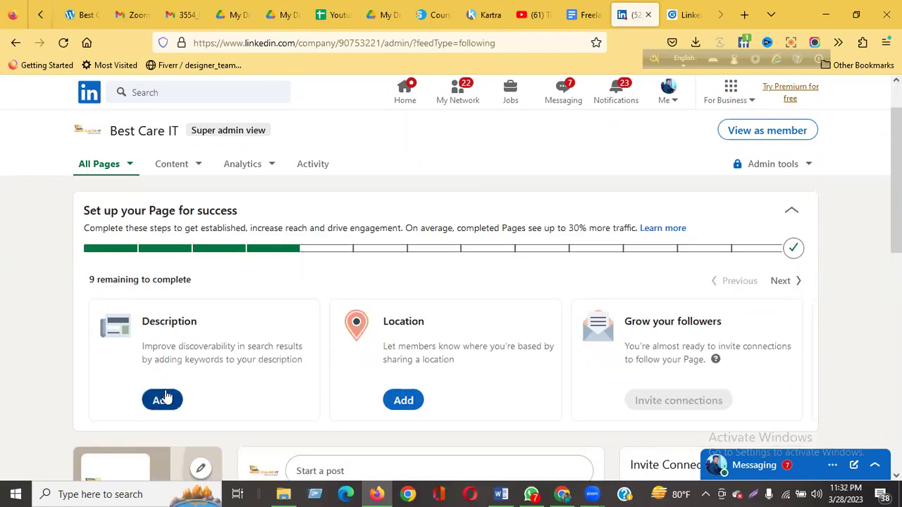
{"action": "left_click", "coordinate": [160, 399]}
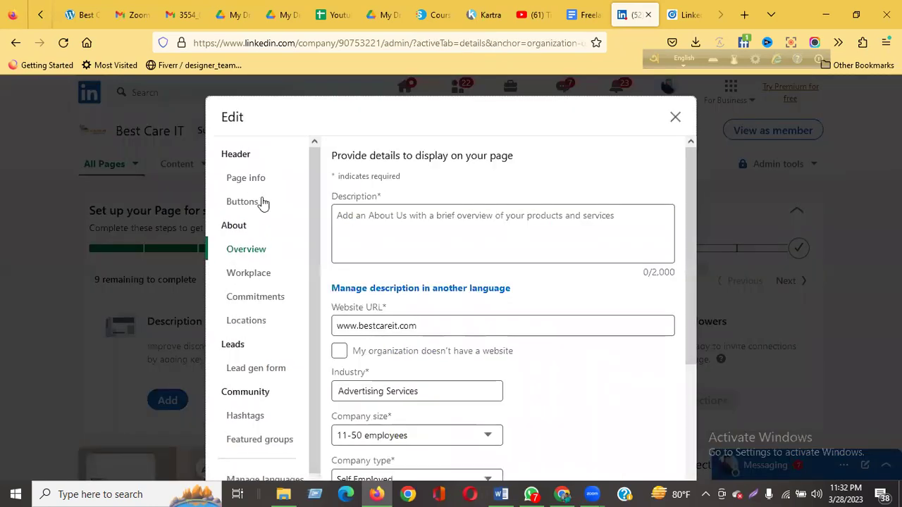
Write the description 'Best Care IT is a Freelancing Training Institute'.
{"action": "left_click", "coordinate": [360, 213]}
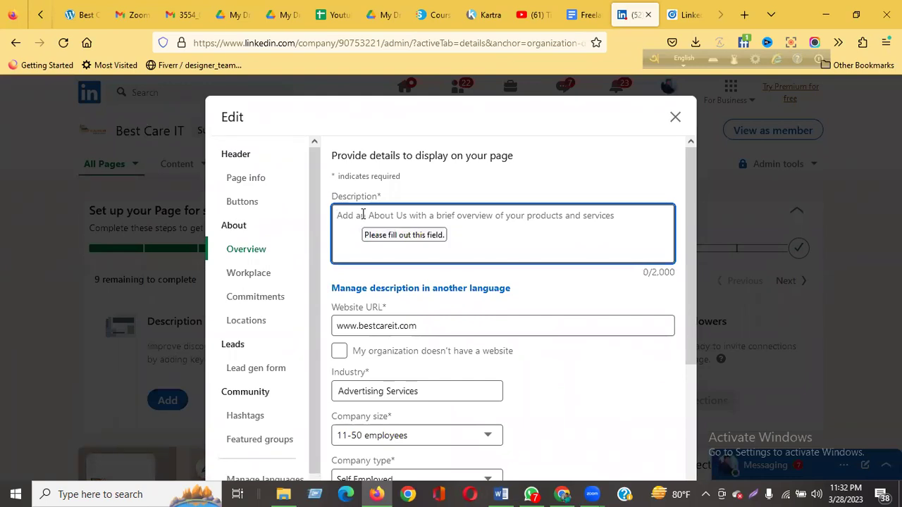
{"action": "type", "text": "Best c"}
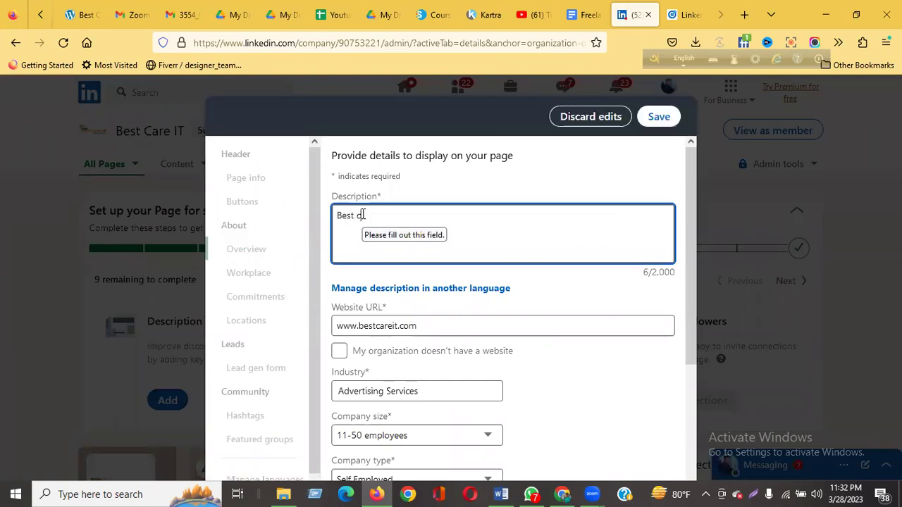
{"action": "key", "text": "BackSpace"}
{"action": "key", "text": "BackSpace"}
{"action": "type", "text": "Care IT is a Freelancing Training Institute,"}
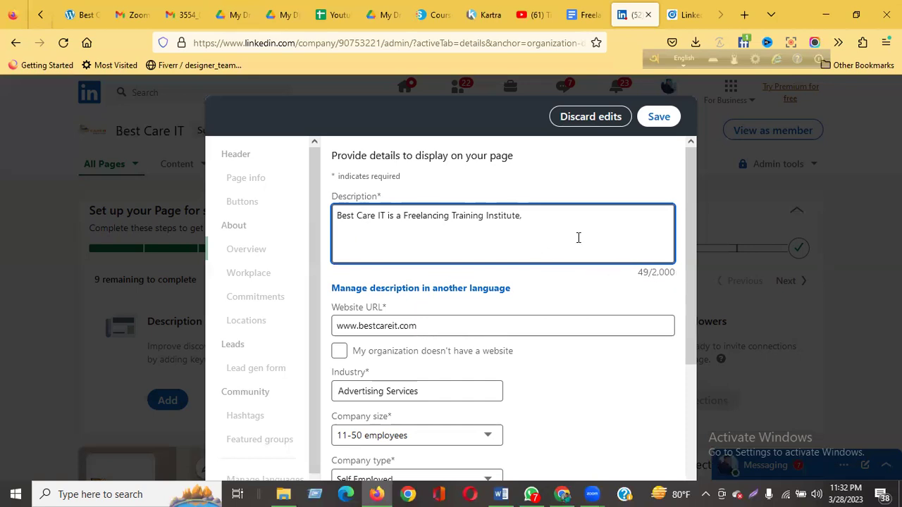
Enter the company phone number and the founding date 1/02/2021.
{"action": "scroll", "coordinate": [578, 237], "scroll_direction": "down", "scroll_amount": 1}
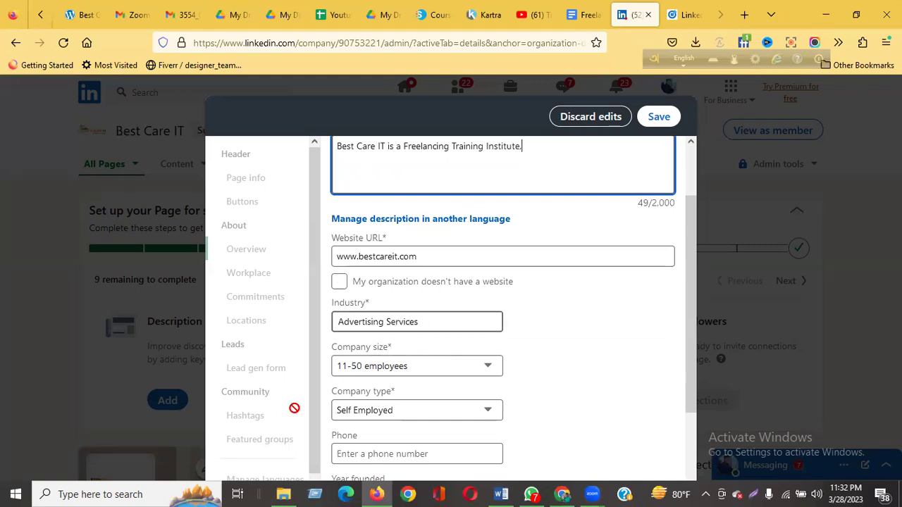
{"action": "scroll", "coordinate": [393, 364], "scroll_direction": "down", "scroll_amount": 1}
{"action": "left_click", "coordinate": [356, 385]}
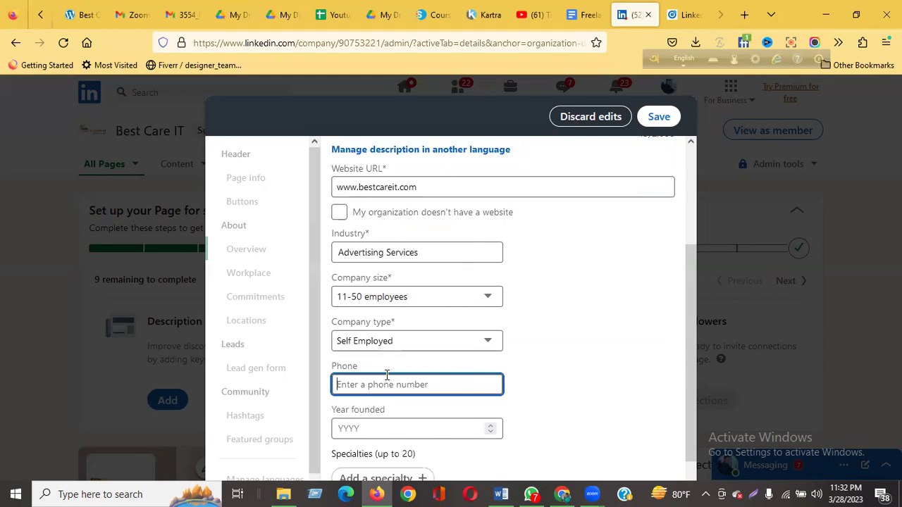
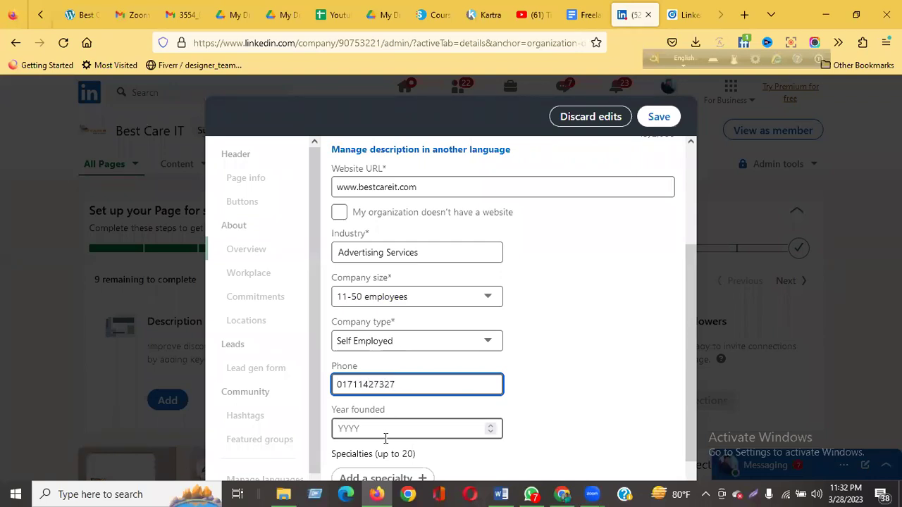
{"action": "left_click", "coordinate": [389, 432]}
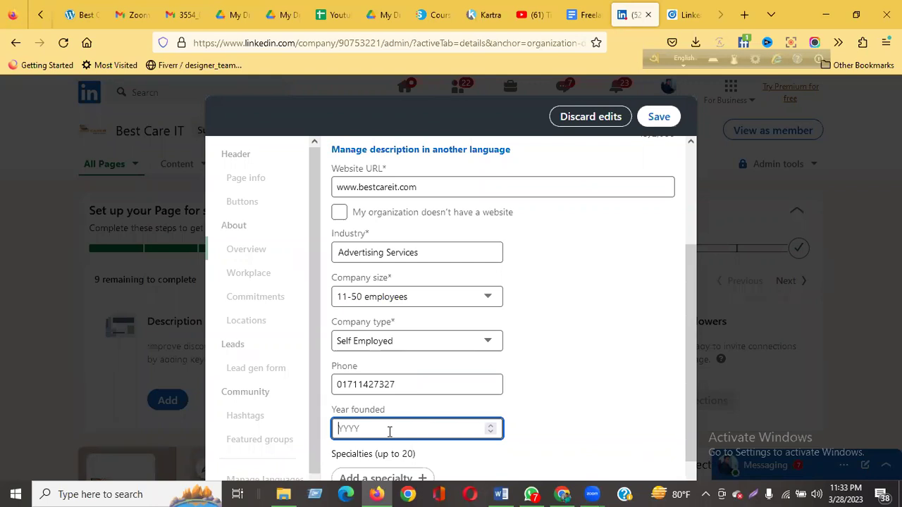
{"action": "type", "text": "02/2"}
{"action": "type", "text": "02"}
{"action": "type", "text": "/"}
{"action": "type", "text": "20"}
{"action": "type", "text": "2"}
{"action": "left_click", "coordinate": [554, 434]}
{"action": "left_click", "coordinate": [399, 428]}
Save the Overview details.
{"action": "scroll", "coordinate": [399, 431], "scroll_direction": "down", "scroll_amount": 1}
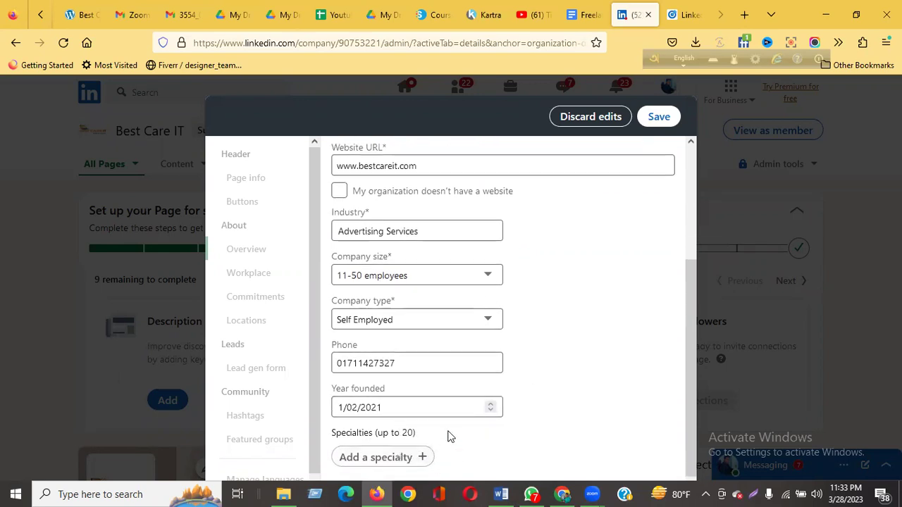
{"action": "scroll", "coordinate": [500, 402], "scroll_direction": "up", "scroll_amount": 3}
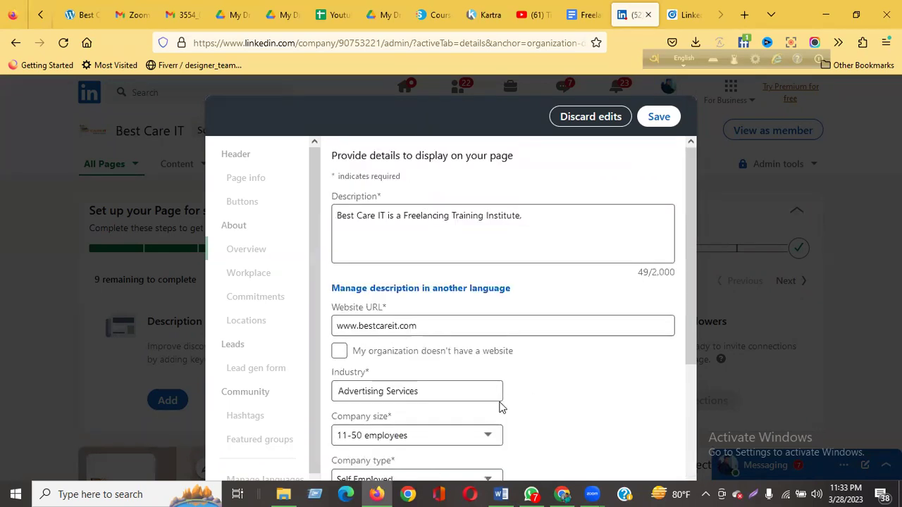
{"action": "scroll", "coordinate": [656, 350], "scroll_direction": "down", "scroll_amount": 3}
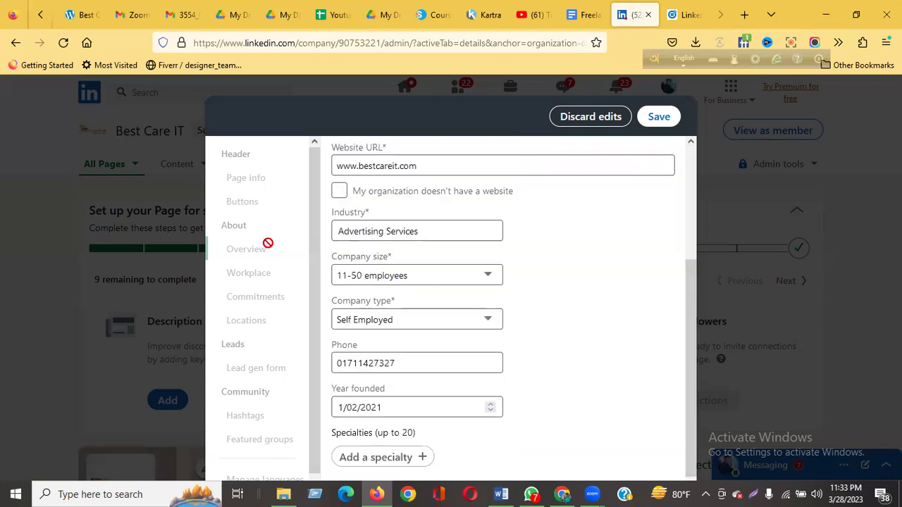
{"action": "scroll", "coordinate": [266, 412], "scroll_direction": "down", "scroll_amount": 1}
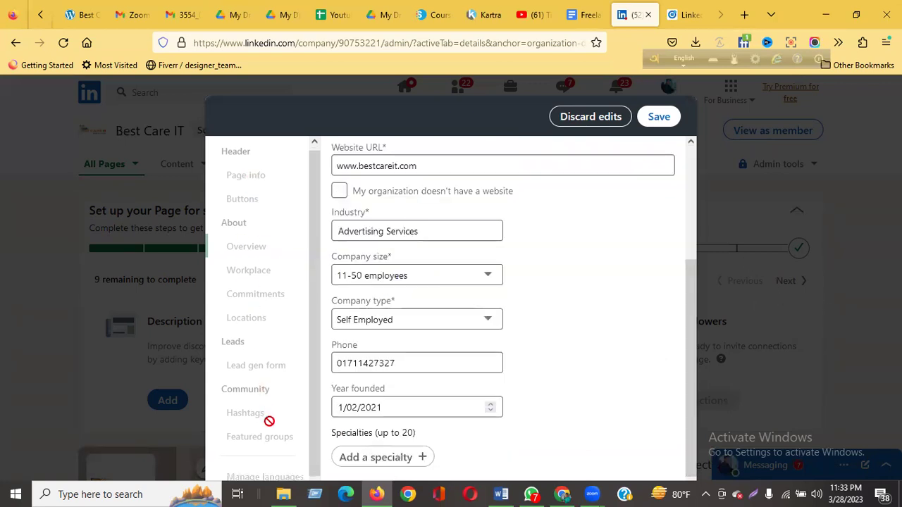
{"action": "left_click", "coordinate": [657, 118]}
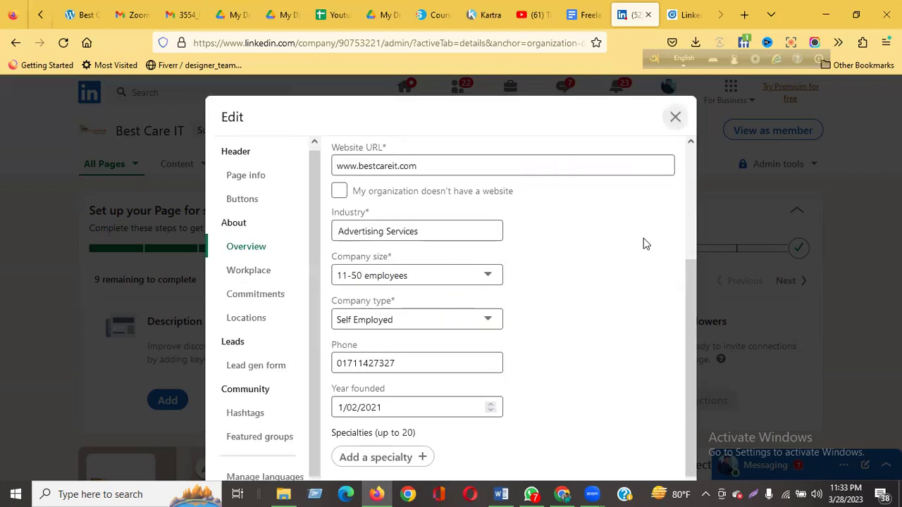
{"action": "left_click", "coordinate": [246, 181]}
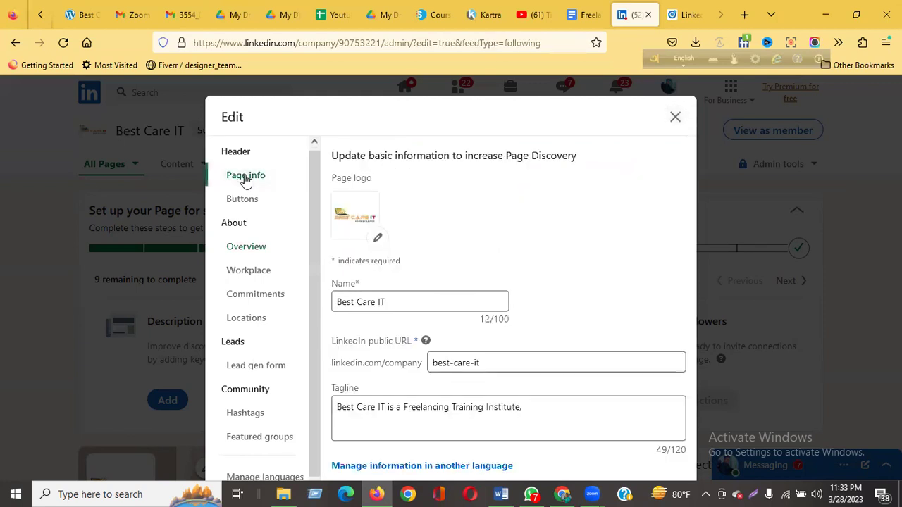
Keep 'Visit website' as the page's custom button label.
{"action": "left_click", "coordinate": [243, 203]}
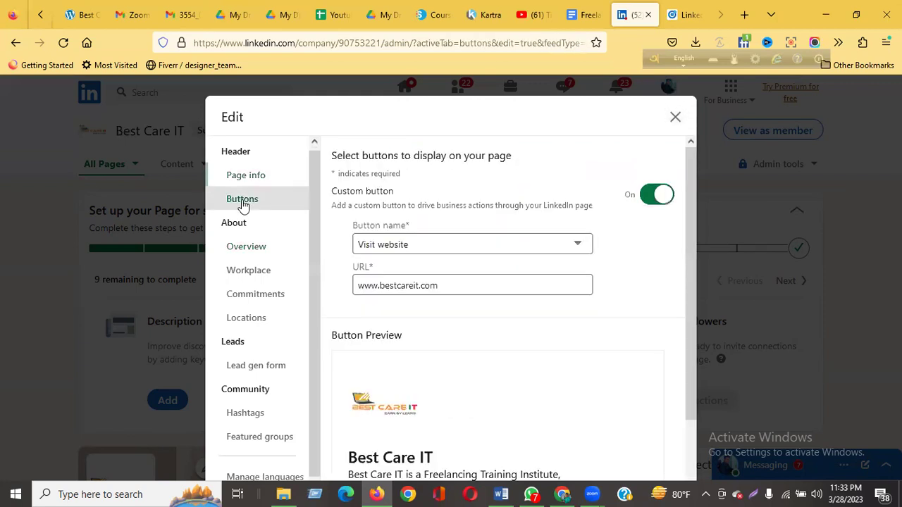
{"action": "left_click", "coordinate": [454, 245]}
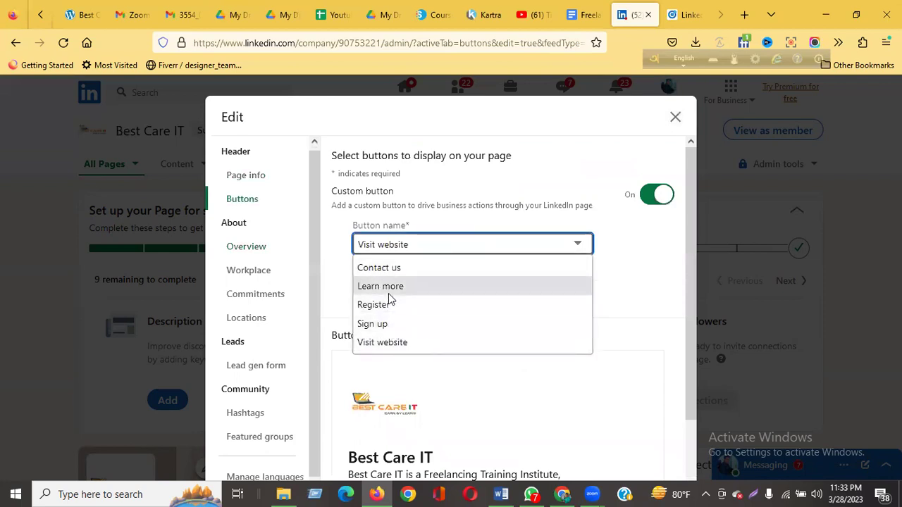
{"action": "left_click", "coordinate": [409, 248]}
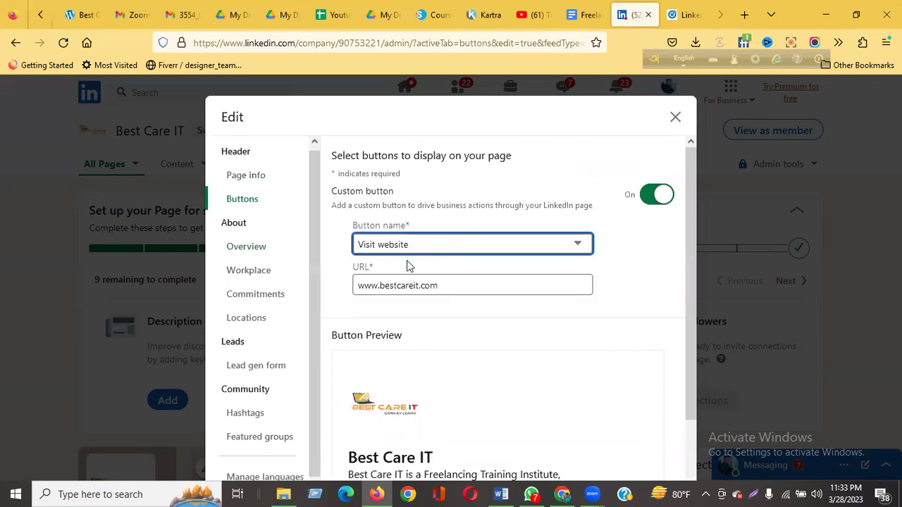
{"action": "left_click", "coordinate": [423, 244]}
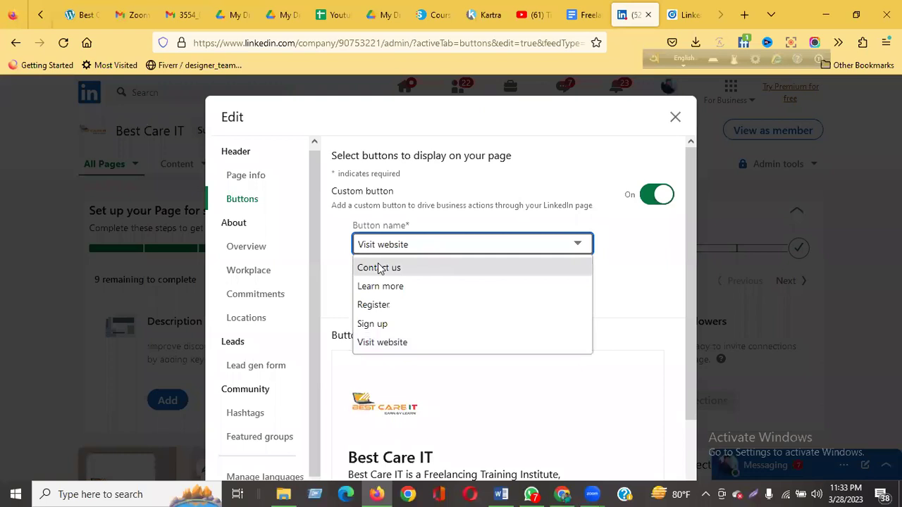
{"action": "left_click", "coordinate": [612, 268]}
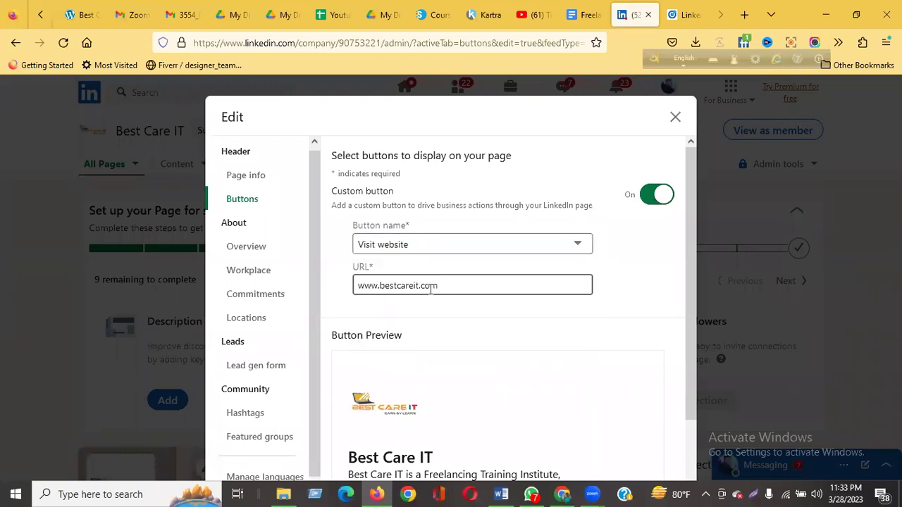
{"action": "scroll", "coordinate": [427, 301], "scroll_direction": "down", "scroll_amount": 2}
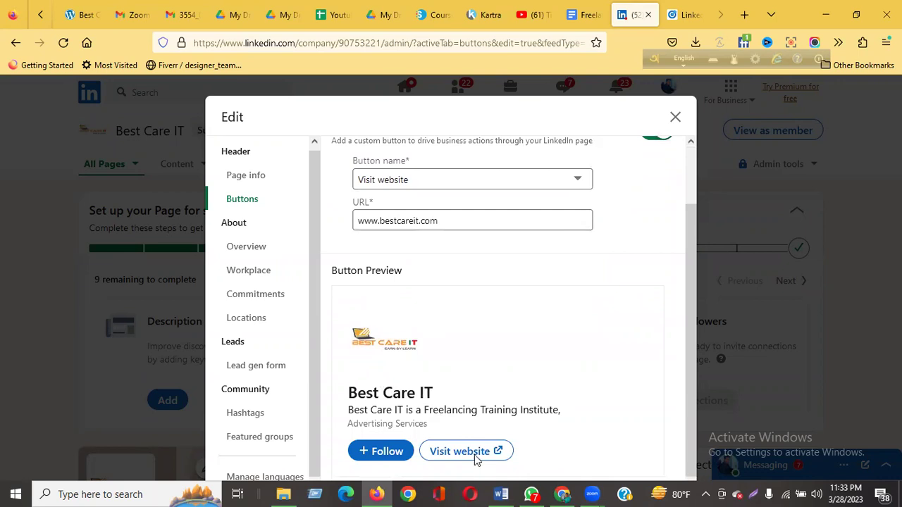
Move through Overview to the Workplace settings in the Edit dialog.
{"action": "left_click", "coordinate": [251, 250]}
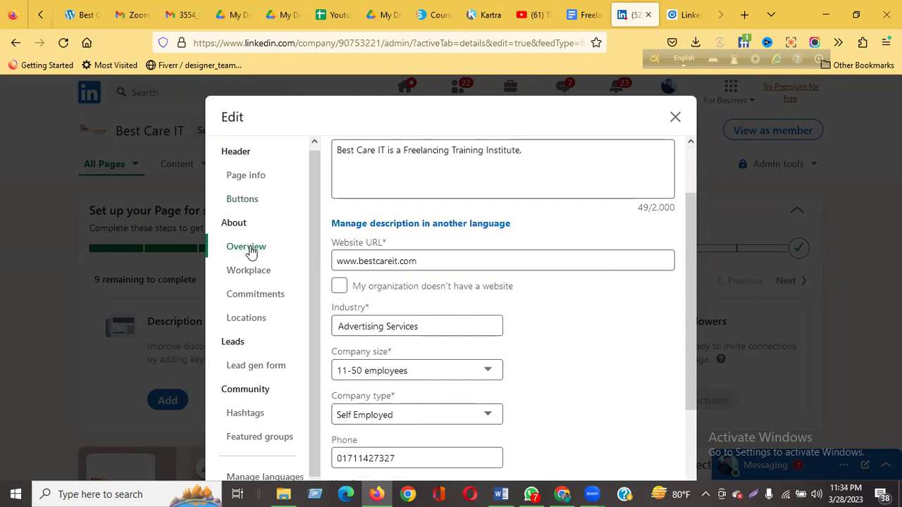
{"action": "scroll", "coordinate": [503, 175], "scroll_direction": "down", "scroll_amount": 2}
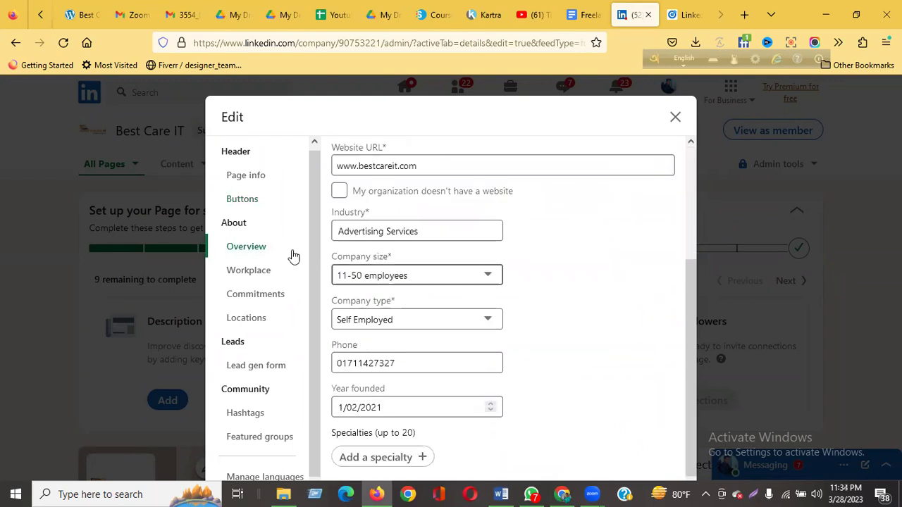
{"action": "left_click", "coordinate": [262, 275]}
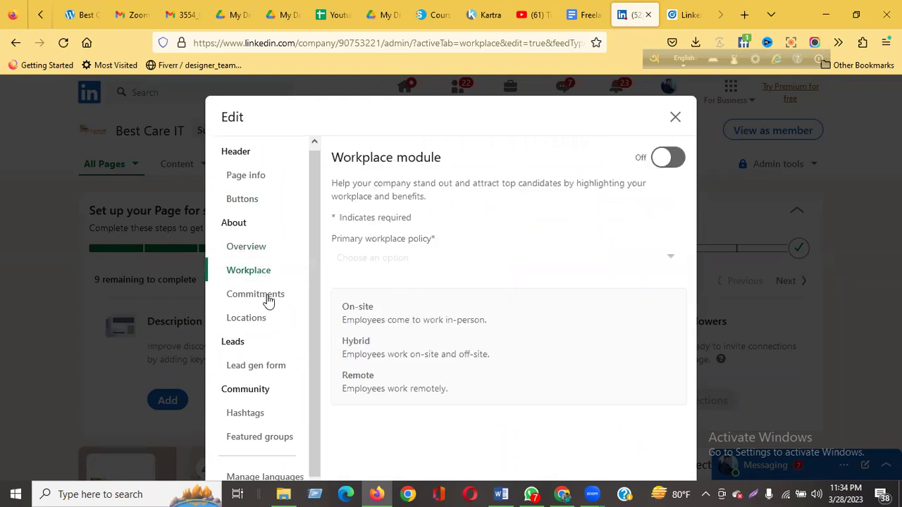
Add a new location with country Bangladesh and enter its ZIP code.
{"action": "left_click", "coordinate": [258, 323]}
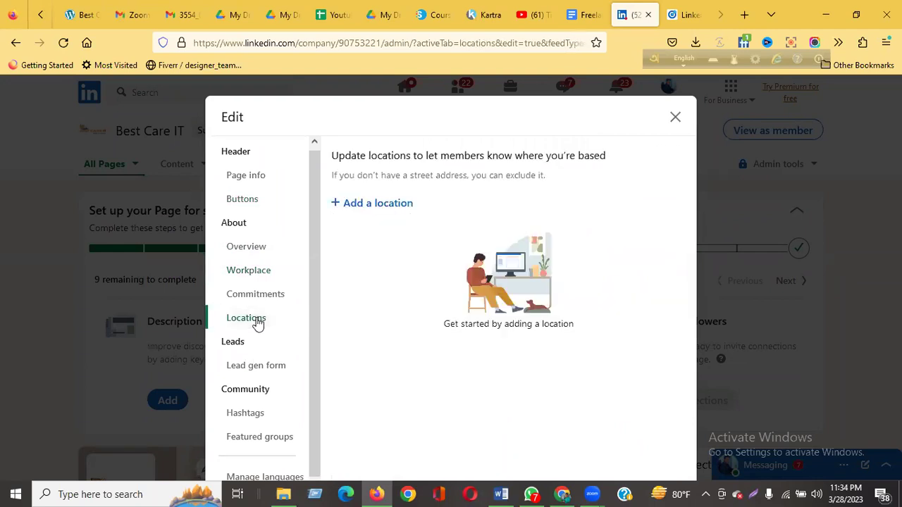
{"action": "left_click", "coordinate": [396, 203]}
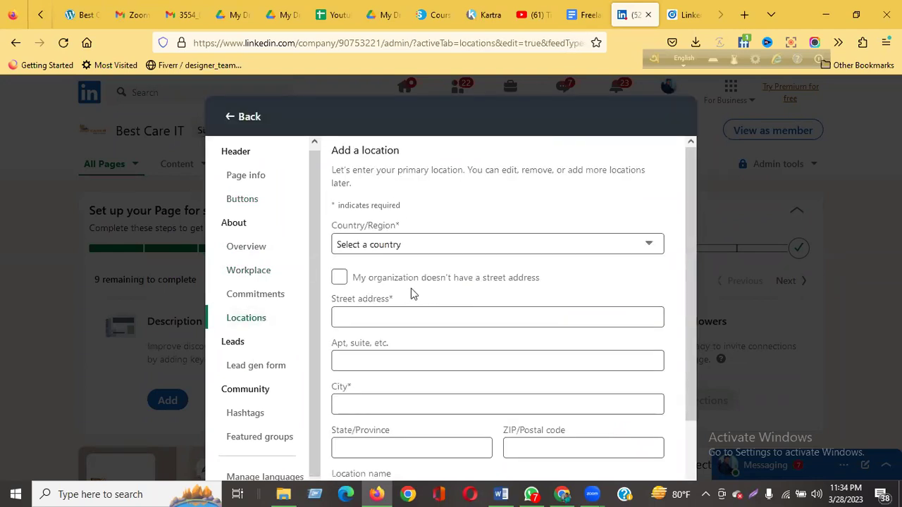
{"action": "left_click", "coordinate": [409, 246]}
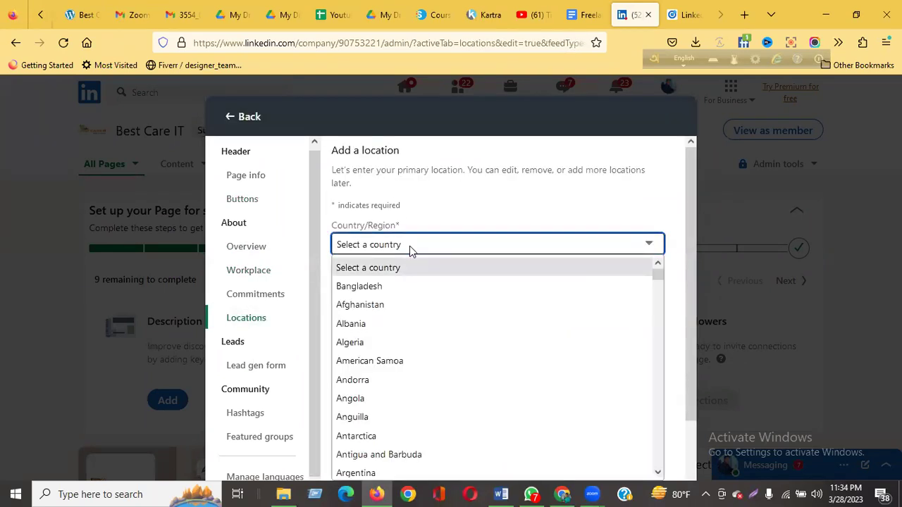
{"action": "left_click", "coordinate": [393, 286]}
{"action": "left_click", "coordinate": [375, 320]}
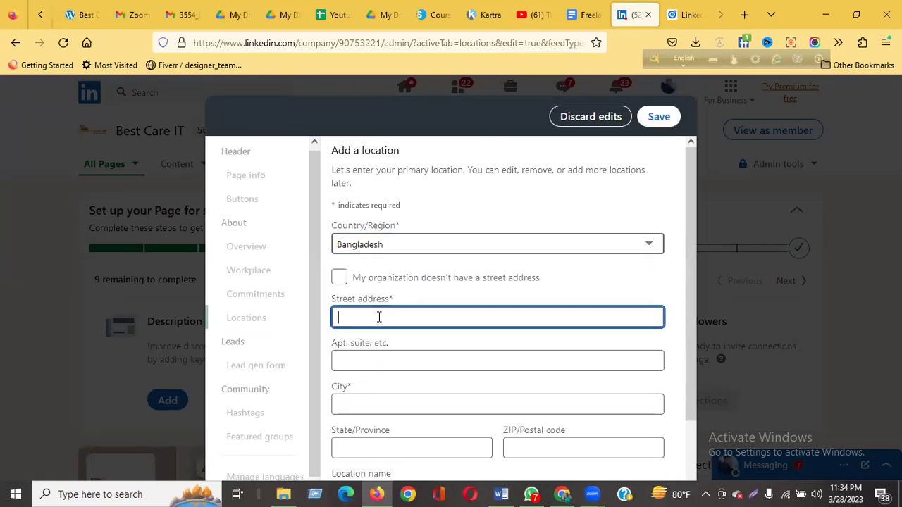
{"action": "scroll", "coordinate": [379, 318], "scroll_direction": "down", "scroll_amount": 2}
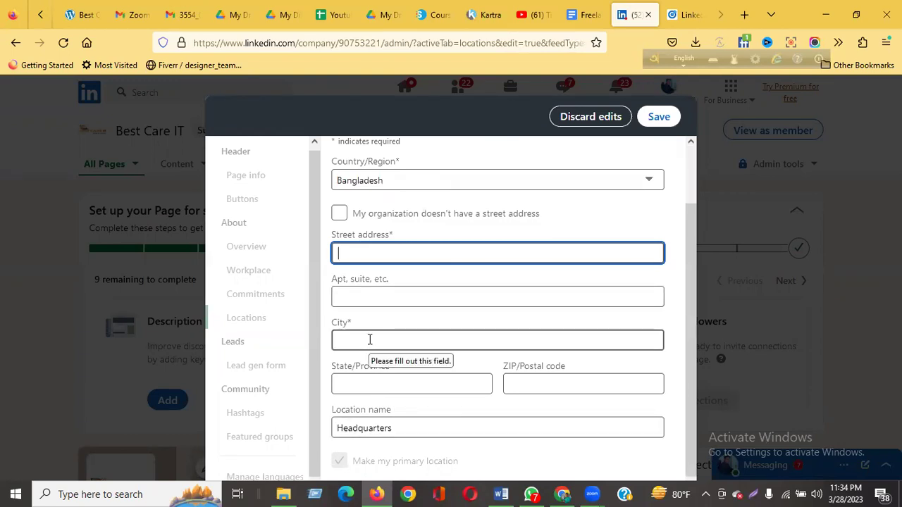
{"action": "left_click", "coordinate": [369, 340]}
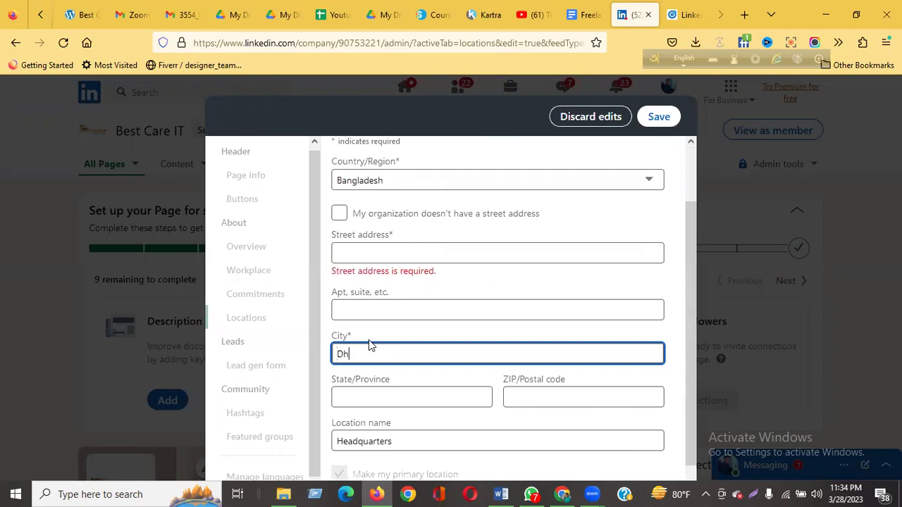
{"action": "left_click", "coordinate": [582, 399]}
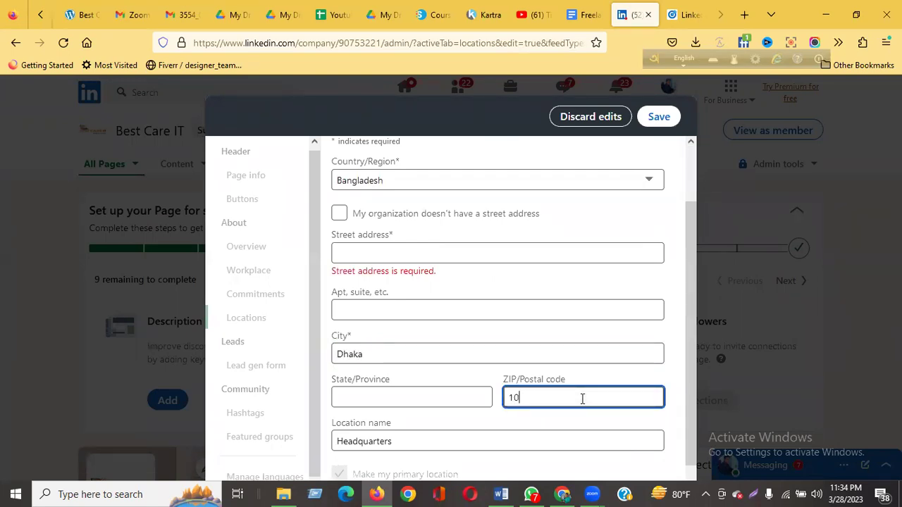
{"action": "type", "text": "1207"}
Copy the area name from the Apt, suite field into Street address.
{"action": "left_click", "coordinate": [386, 399]}
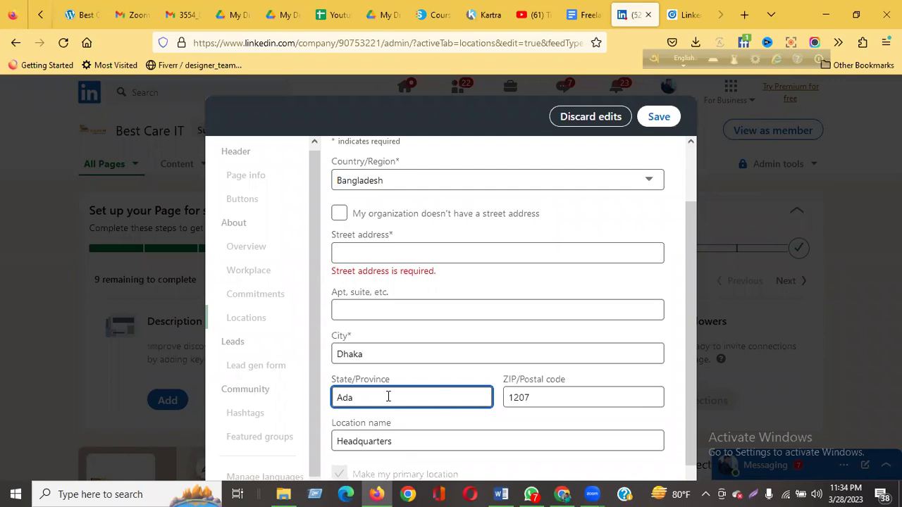
{"action": "left_click", "coordinate": [365, 313]}
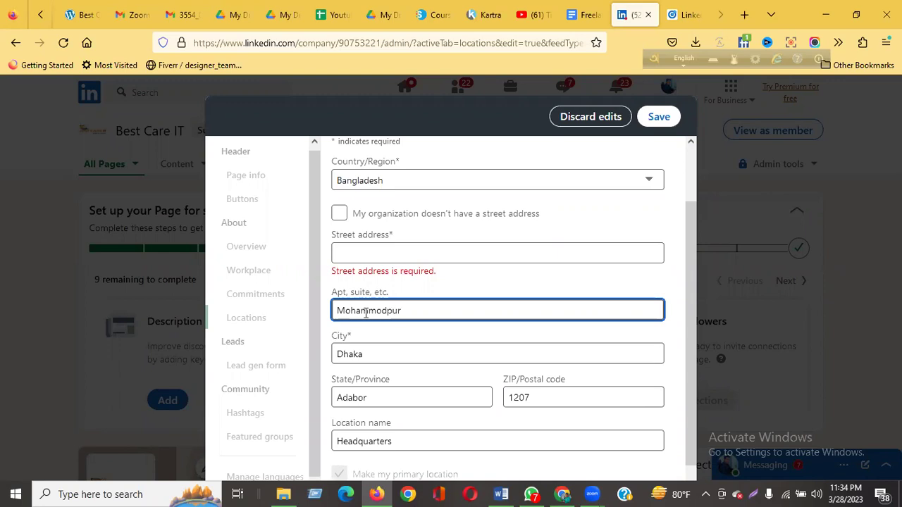
{"action": "left_click", "coordinate": [365, 254]}
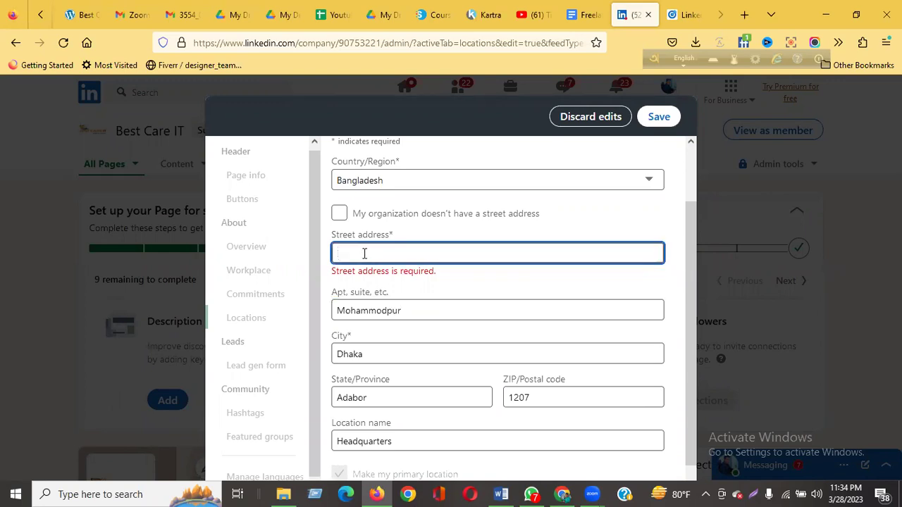
{"action": "left_click", "coordinate": [396, 303]}
{"action": "left_click_drag", "start_coordinate": [401, 311], "coordinate": [333, 311]}
{"action": "key", "text": "ctrl+c"}
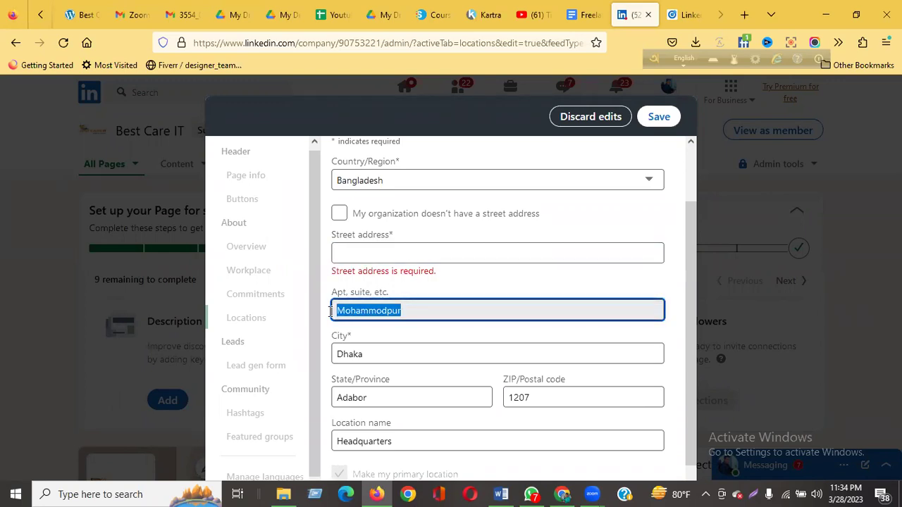
{"action": "left_click", "coordinate": [377, 254]}
{"action": "key", "text": "ctrl+v"}
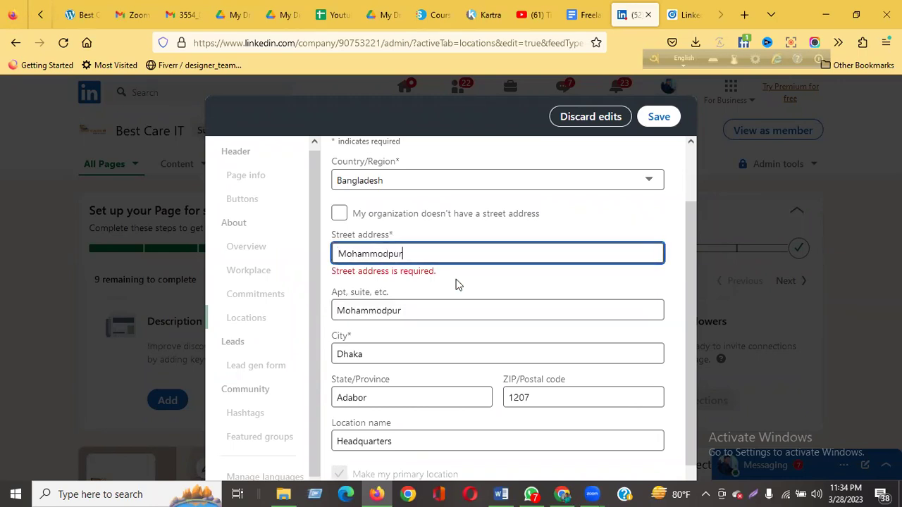
Accept the suggested Gurugram, Haryana address, save the location, and decline sharing the edits.
{"action": "left_click", "coordinate": [498, 276]}
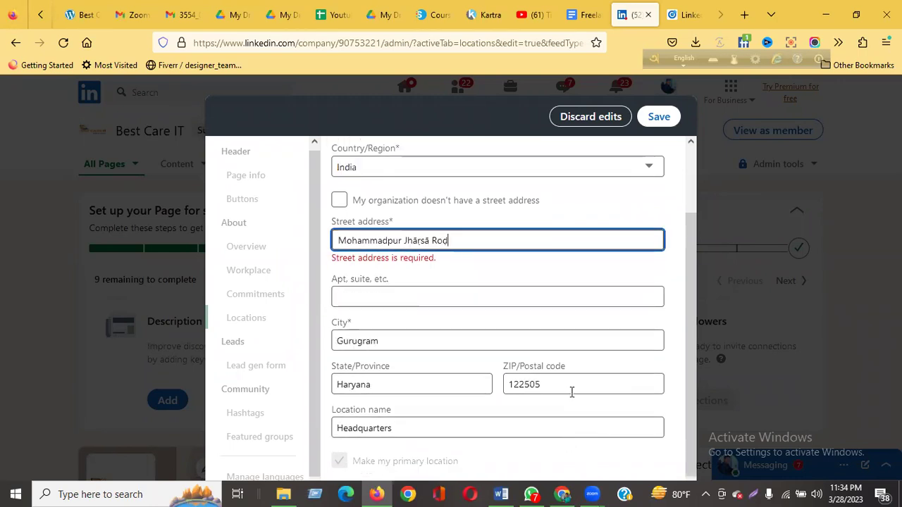
{"action": "left_click", "coordinate": [655, 118]}
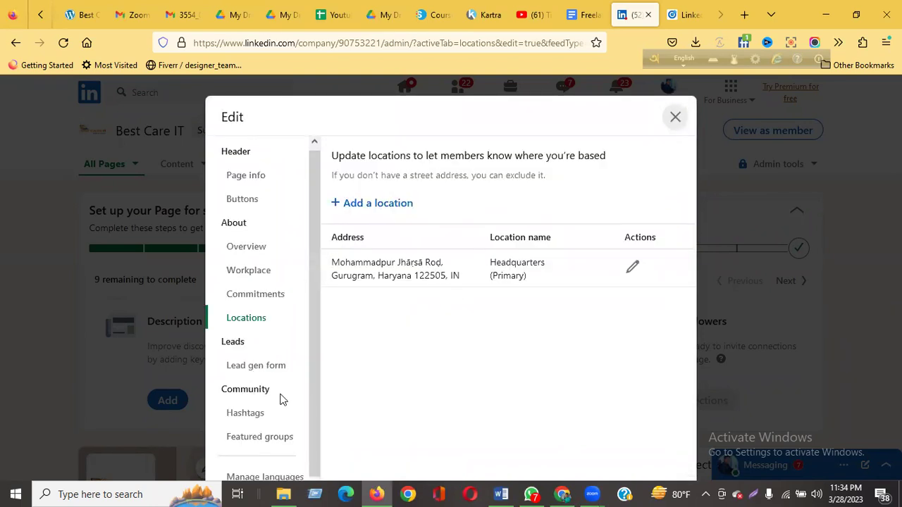
{"action": "left_click", "coordinate": [674, 120]}
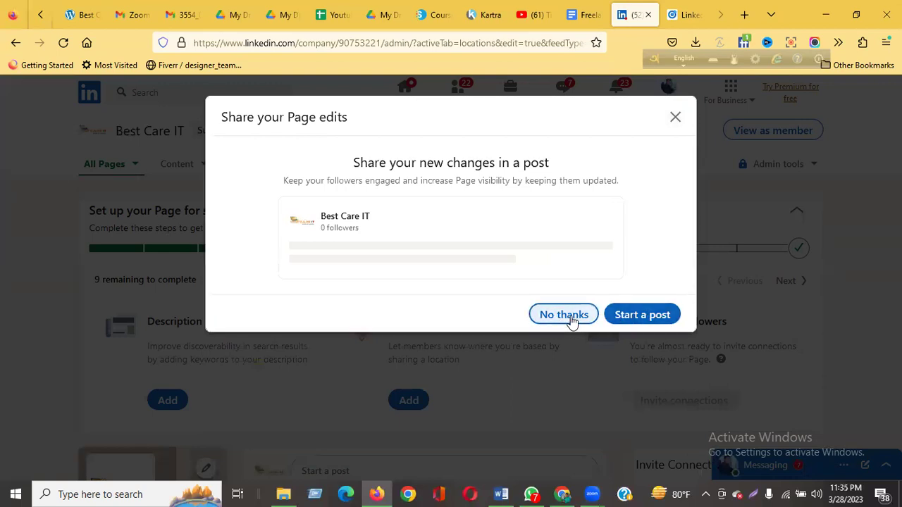
{"action": "left_click", "coordinate": [570, 317]}
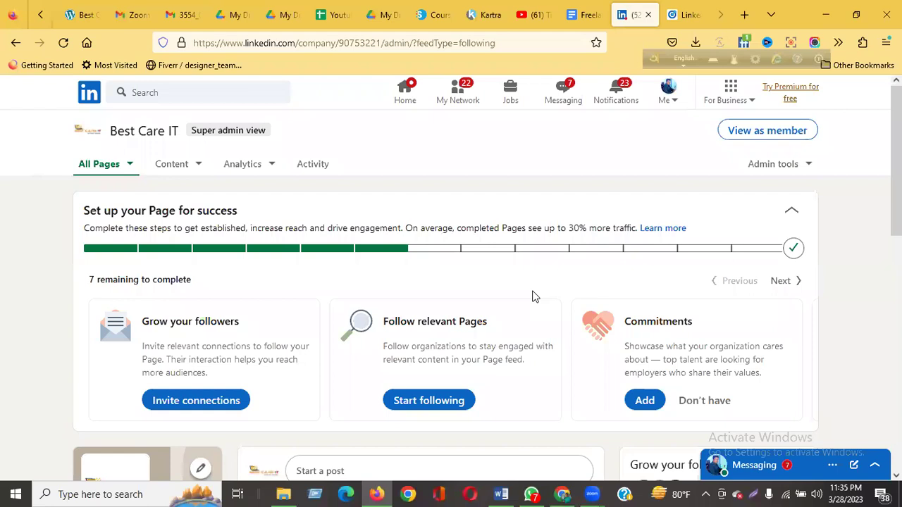
Review the admin page, then switch the Best Care IT page to member view.
{"action": "scroll", "coordinate": [534, 296], "scroll_direction": "down", "scroll_amount": 2}
{"action": "scroll", "coordinate": [534, 296], "scroll_direction": "up", "scroll_amount": 1}
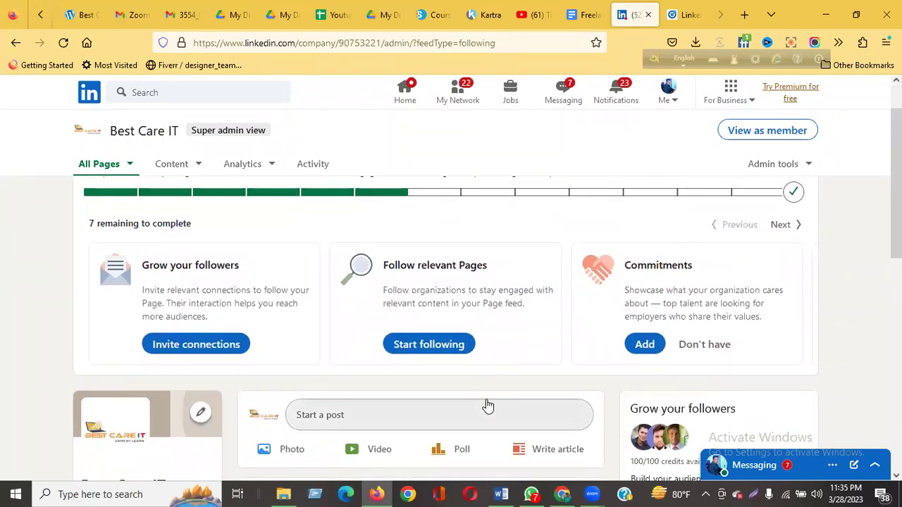
{"action": "scroll", "coordinate": [488, 406], "scroll_direction": "down", "scroll_amount": 1}
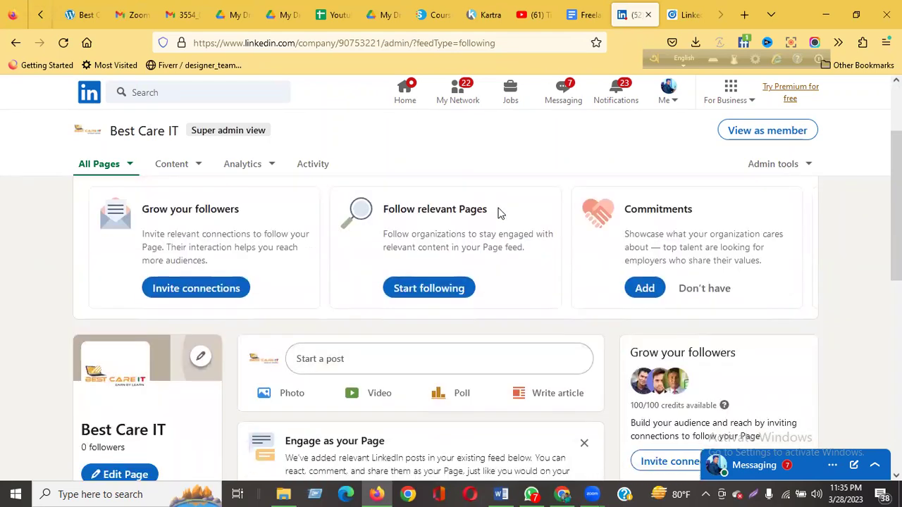
{"action": "scroll", "coordinate": [498, 213], "scroll_direction": "down", "scroll_amount": 7}
{"action": "scroll", "coordinate": [499, 217], "scroll_direction": "up", "scroll_amount": 2}
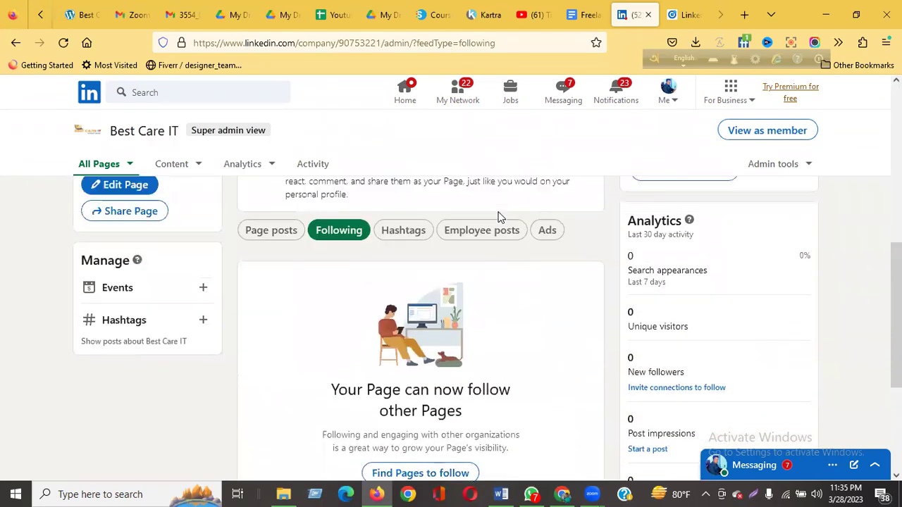
{"action": "scroll", "coordinate": [498, 217], "scroll_direction": "up", "scroll_amount": 3}
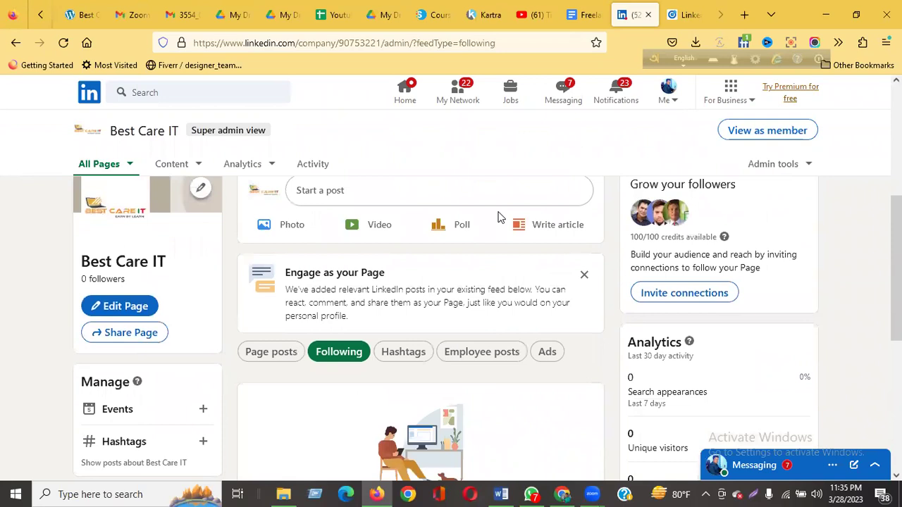
{"action": "scroll", "coordinate": [498, 217], "scroll_direction": "up", "scroll_amount": 3}
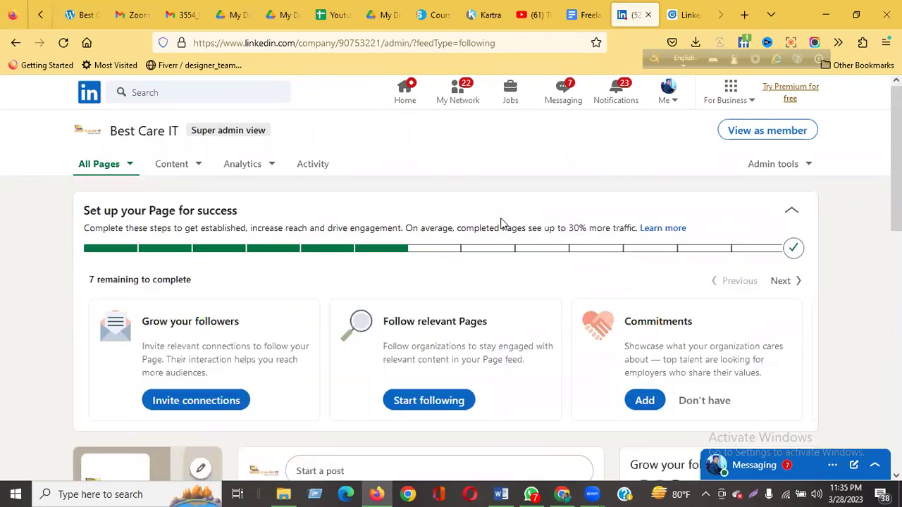
{"action": "left_click", "coordinate": [728, 141]}
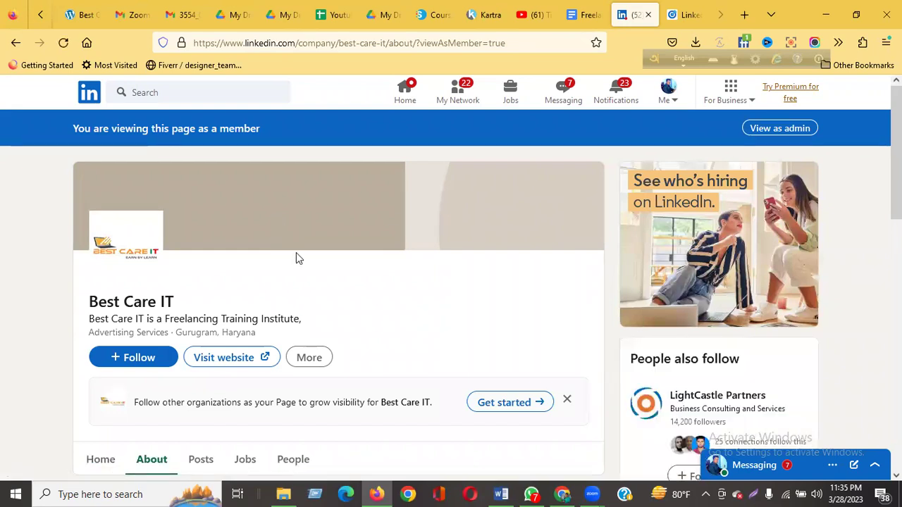
Test the website link in member view, then return to the Super admin view.
{"action": "scroll", "coordinate": [278, 290], "scroll_direction": "down", "scroll_amount": 2}
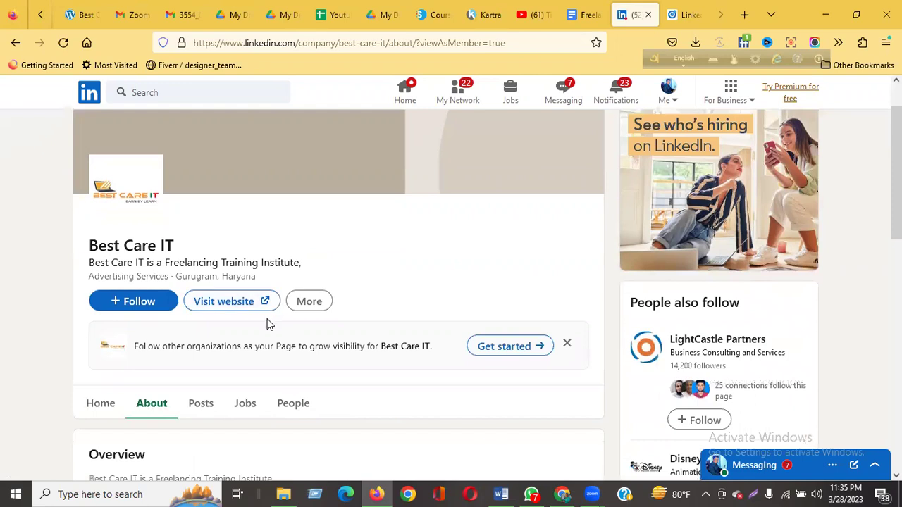
{"action": "scroll", "coordinate": [266, 324], "scroll_direction": "down", "scroll_amount": 2}
{"action": "left_click", "coordinate": [234, 247]}
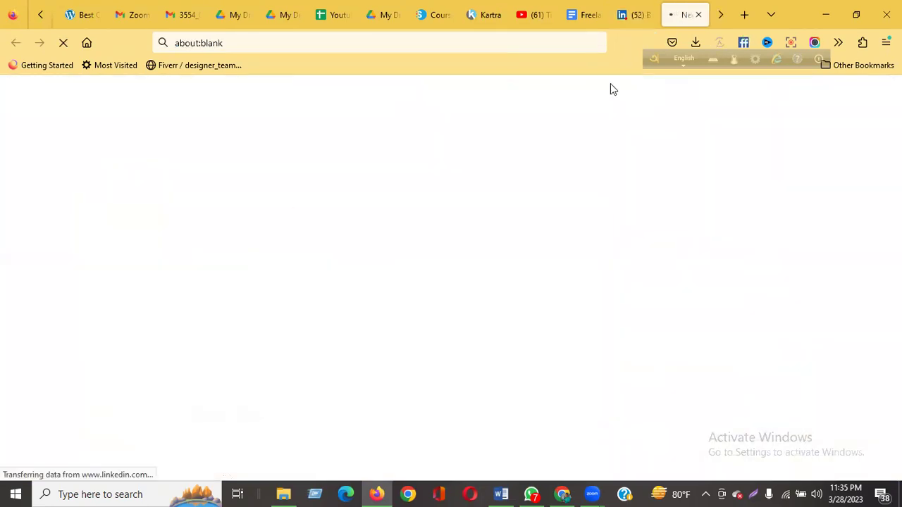
{"action": "left_click", "coordinate": [633, 14]}
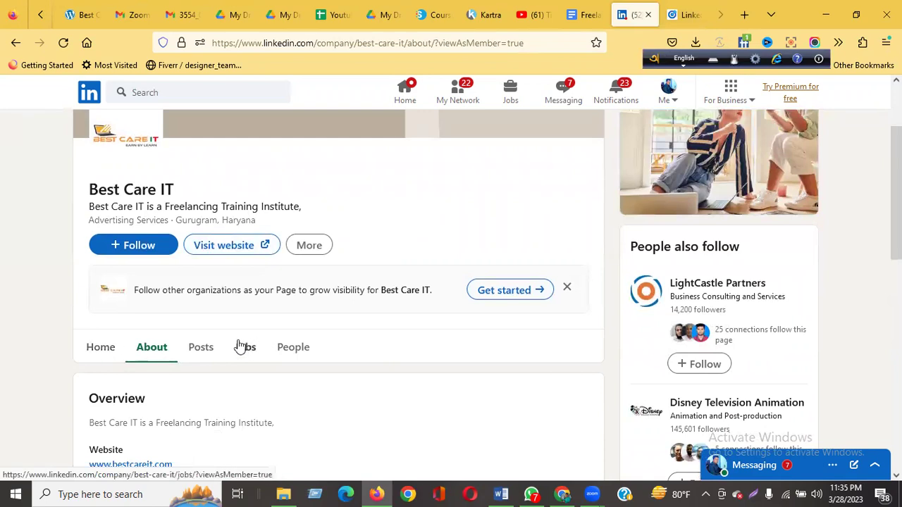
{"action": "scroll", "coordinate": [388, 335], "scroll_direction": "down", "scroll_amount": 4}
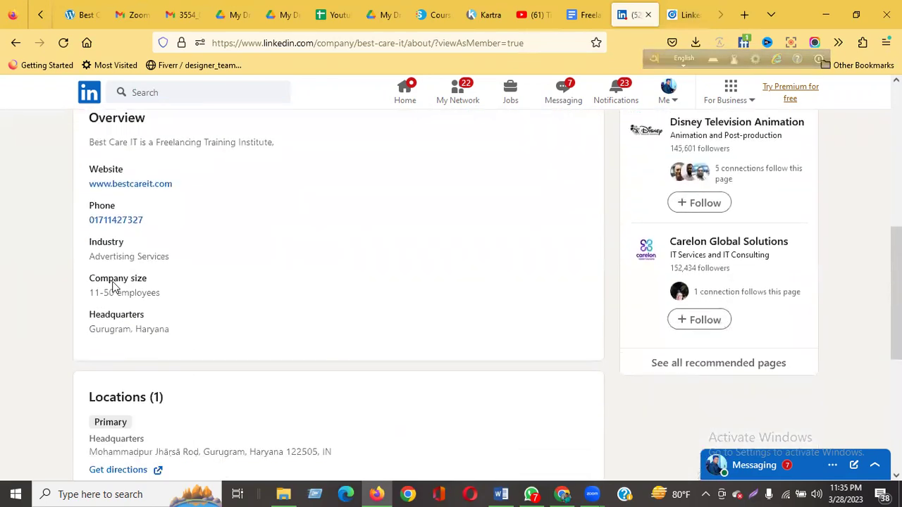
{"action": "scroll", "coordinate": [148, 288], "scroll_direction": "down", "scroll_amount": 5}
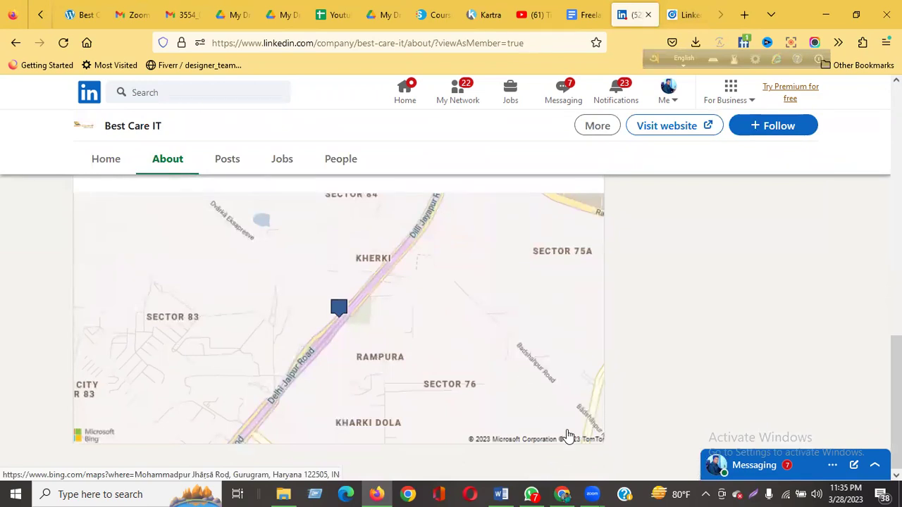
{"action": "scroll", "coordinate": [338, 423], "scroll_direction": "up", "scroll_amount": 10}
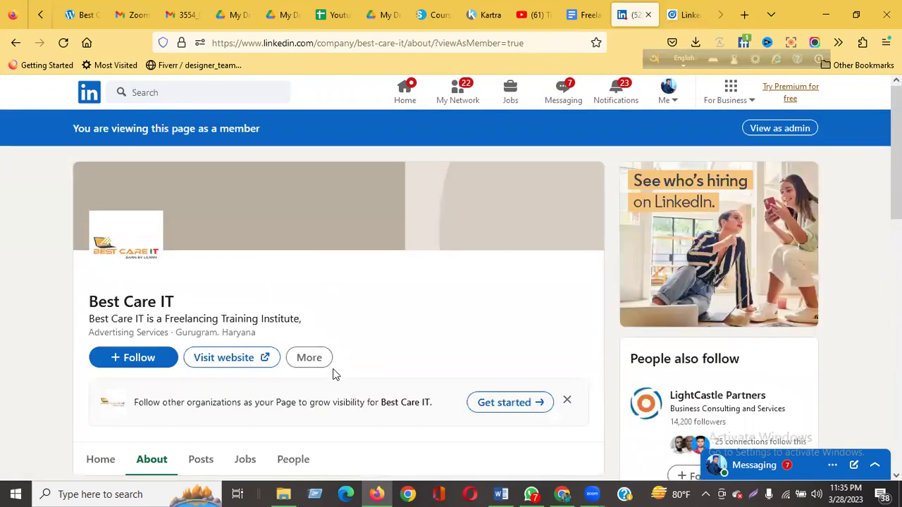
{"action": "left_click", "coordinate": [797, 134]}
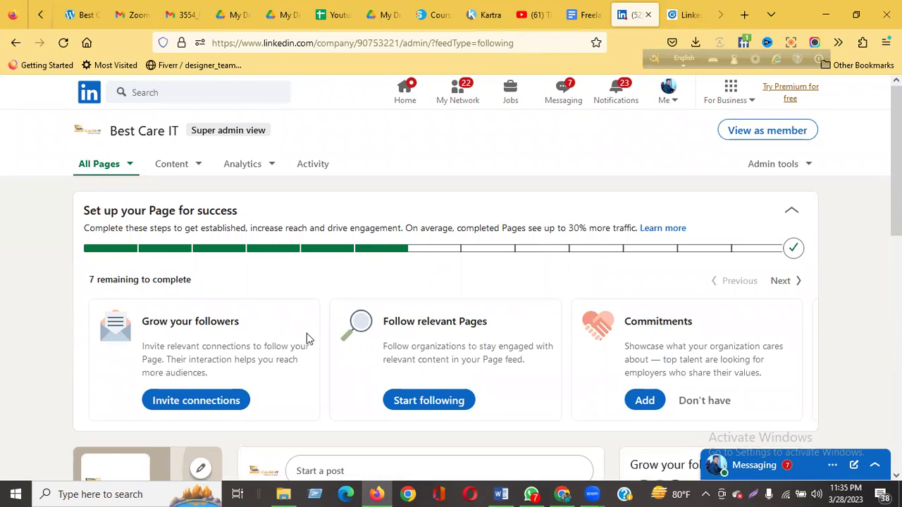
{"action": "scroll", "coordinate": [209, 360], "scroll_direction": "down", "scroll_amount": 1}
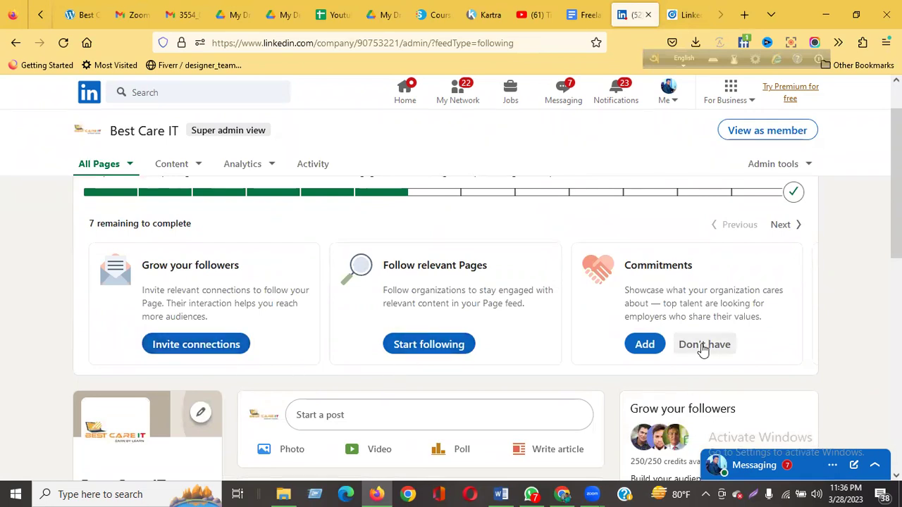
{"action": "scroll", "coordinate": [775, 296], "scroll_direction": "up", "scroll_amount": 1}
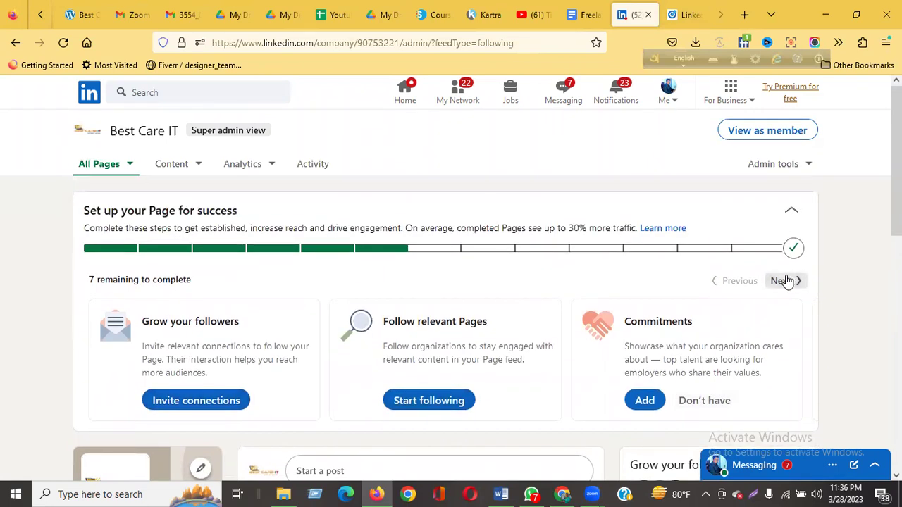
{"action": "left_click", "coordinate": [784, 281]}
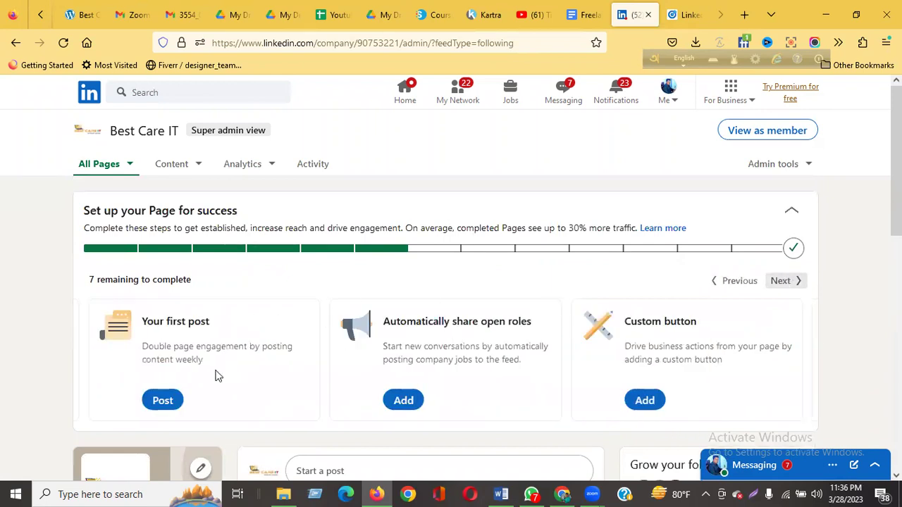
{"action": "left_click", "coordinate": [645, 400]}
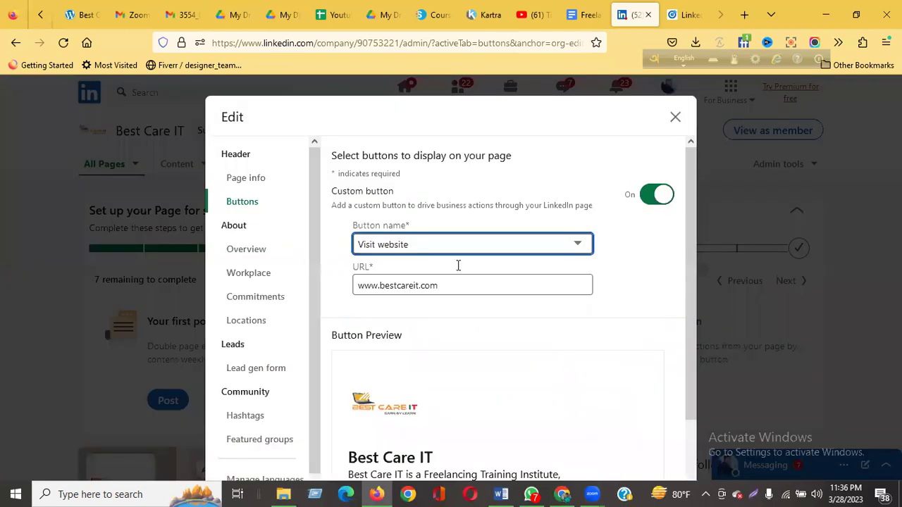
{"action": "scroll", "coordinate": [423, 368], "scroll_direction": "down", "scroll_amount": 2}
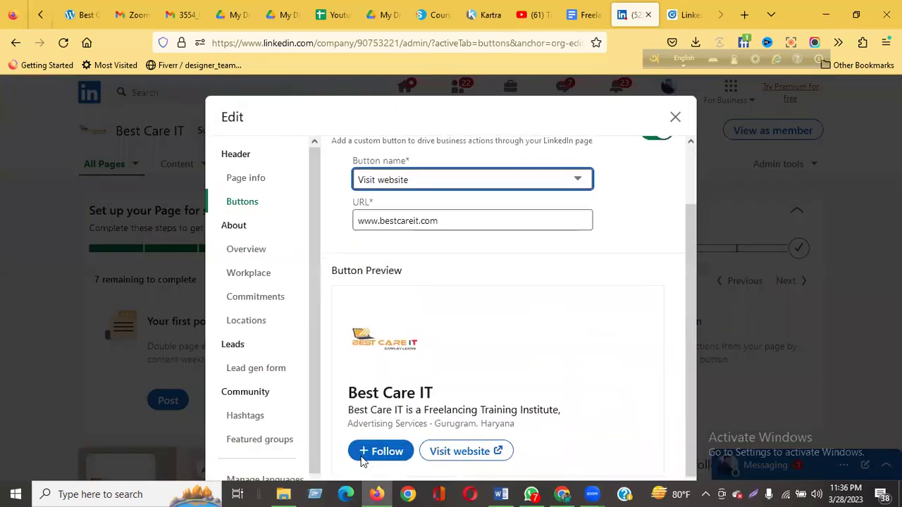
{"action": "scroll", "coordinate": [389, 355], "scroll_direction": "up", "scroll_amount": 2}
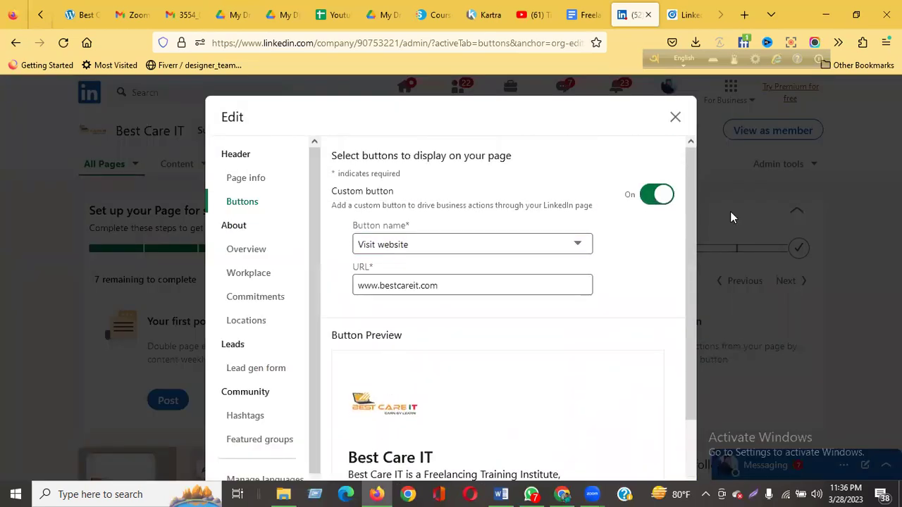
{"action": "scroll", "coordinate": [504, 388], "scroll_direction": "down", "scroll_amount": 2}
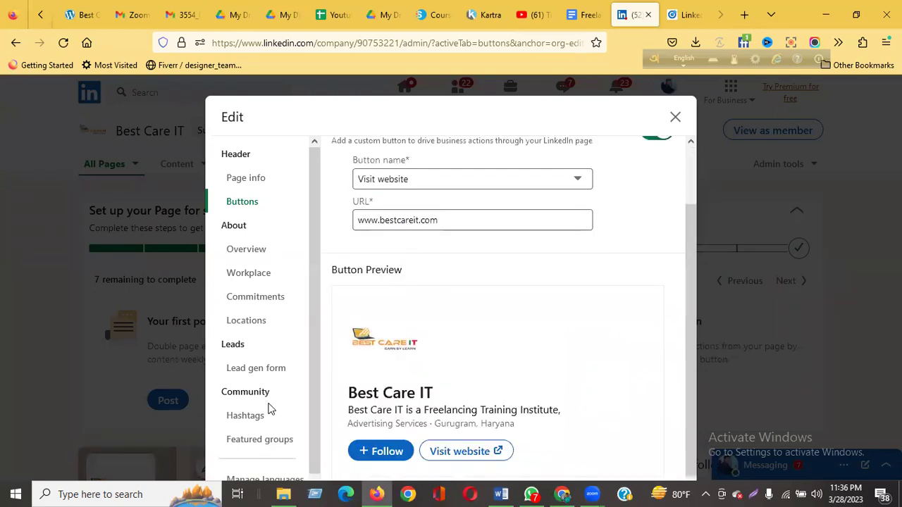
{"action": "left_click", "coordinate": [256, 421]}
Add #bestcareit and #freelancing as page hashtags and save them.
{"action": "left_click", "coordinate": [393, 211]}
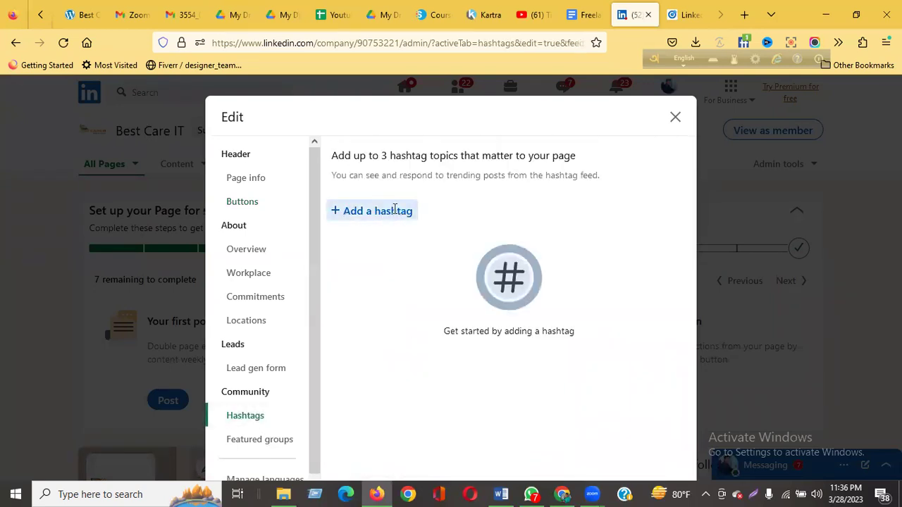
{"action": "left_click", "coordinate": [375, 266]}
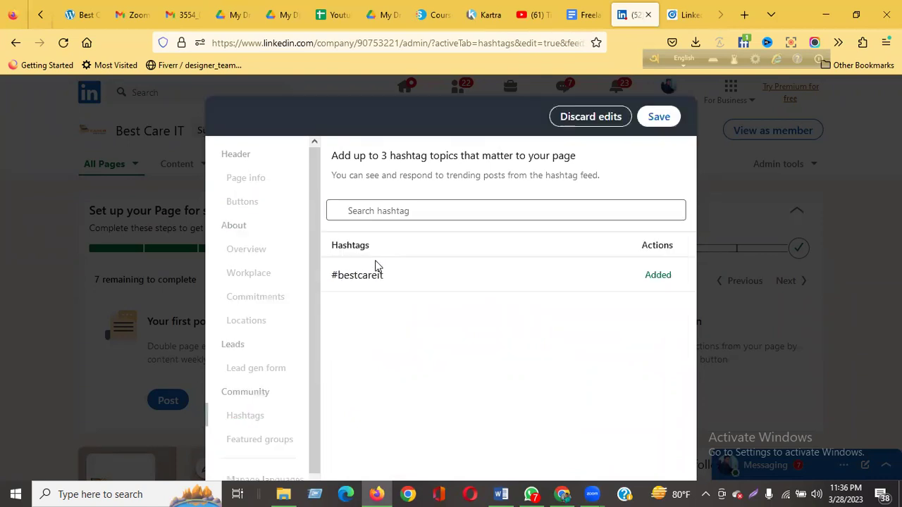
{"action": "left_click", "coordinate": [417, 210]}
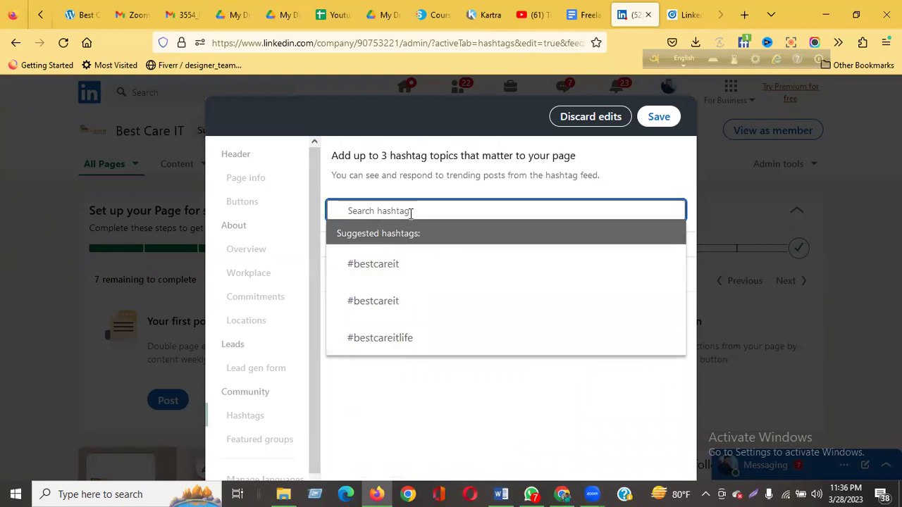
{"action": "type", "text": "F"}
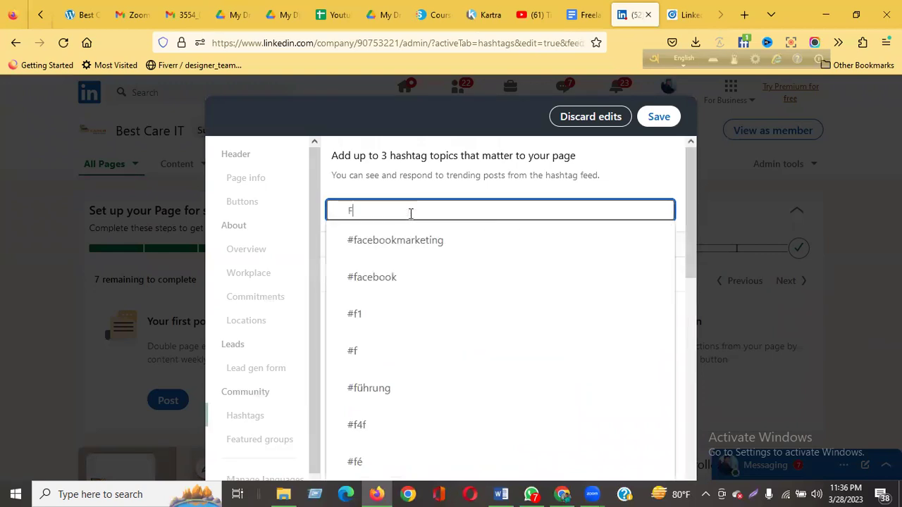
{"action": "type", "text": "reelancin"}
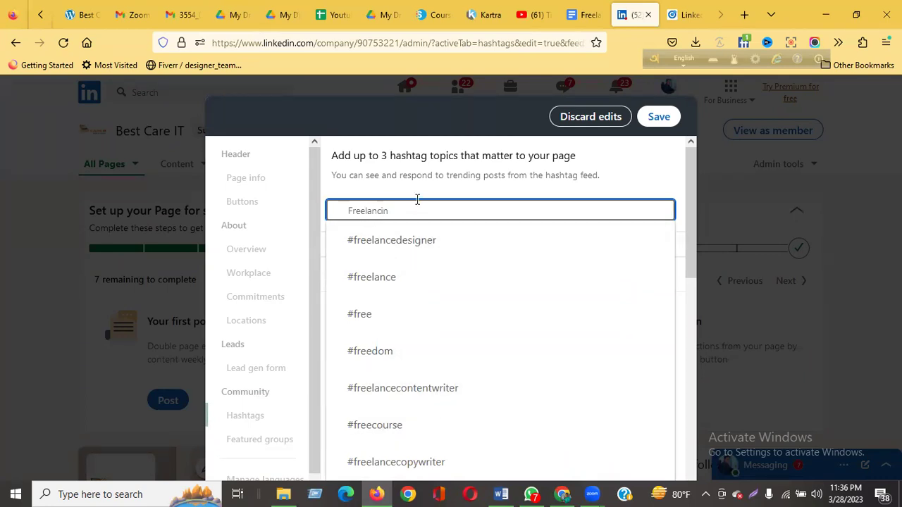
{"action": "type", "text": "g"}
{"action": "left_click", "coordinate": [418, 243]}
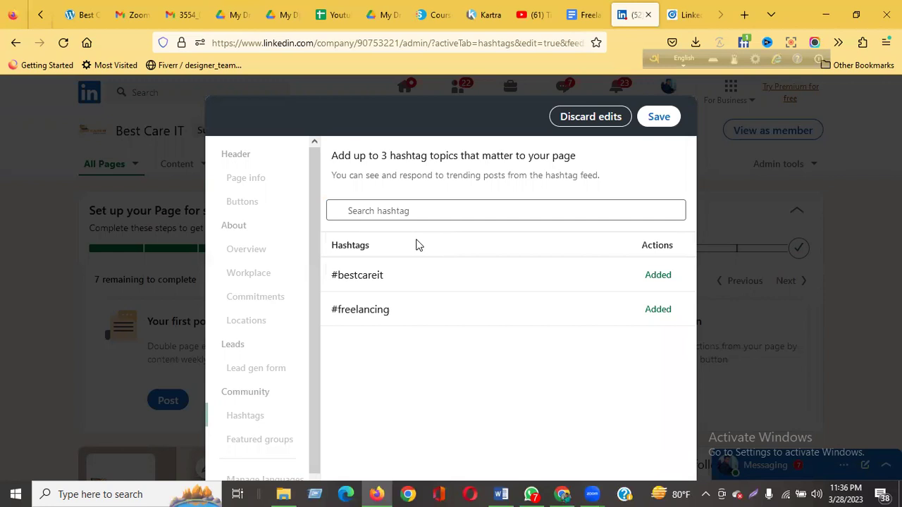
{"action": "left_click", "coordinate": [669, 117]}
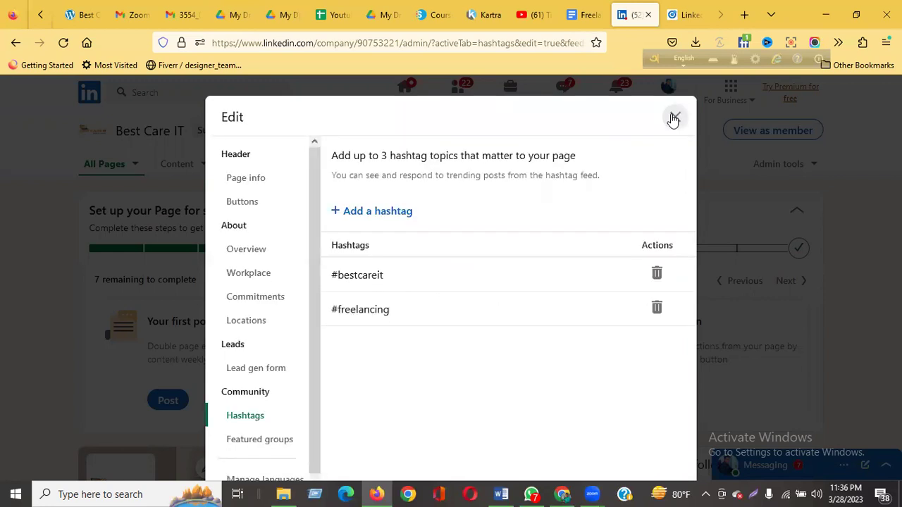
{"action": "scroll", "coordinate": [294, 347], "scroll_direction": "down", "scroll_amount": 1}
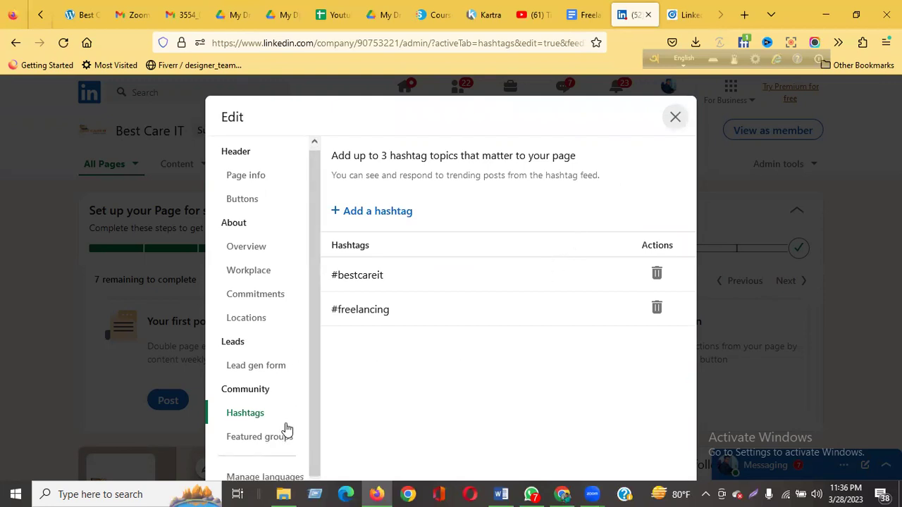
{"action": "left_click", "coordinate": [283, 480]}
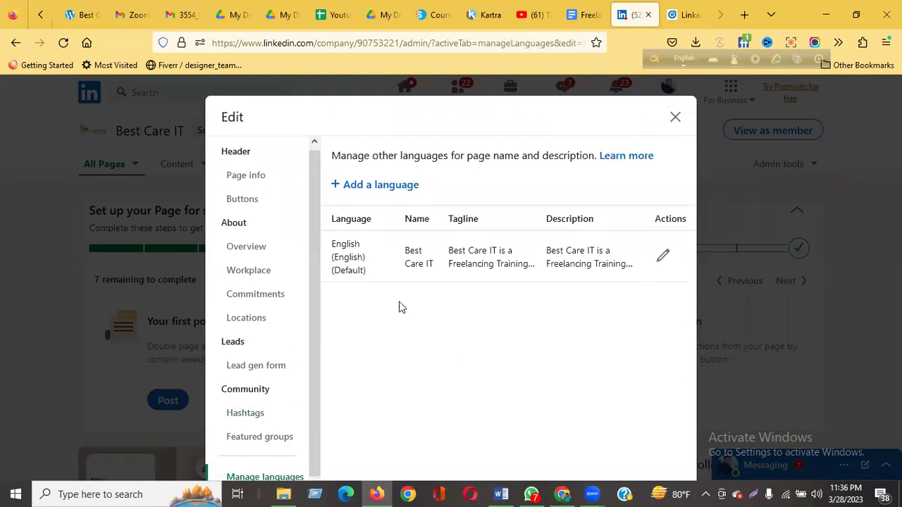
Back out of editing the English name and tagline, close the page editor, and decline sharing a post.
{"action": "left_click", "coordinate": [663, 255]}
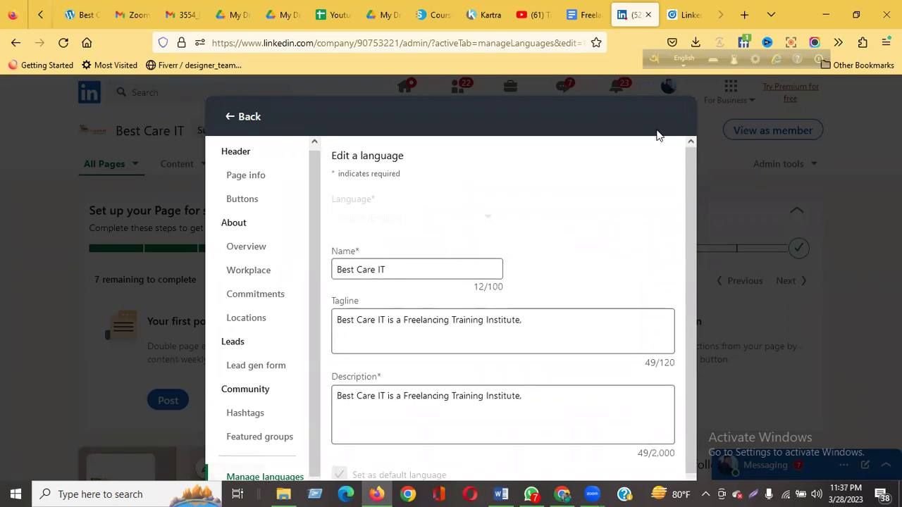
{"action": "left_click", "coordinate": [240, 117]}
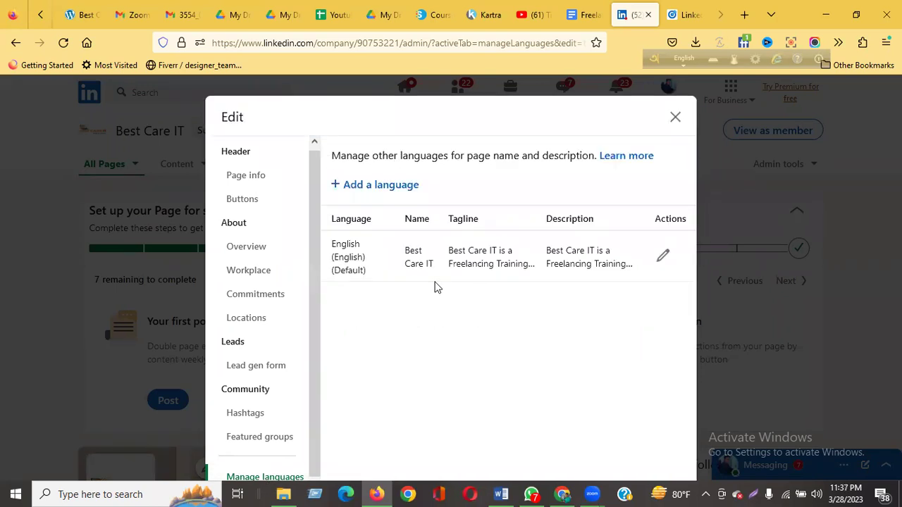
{"action": "left_click", "coordinate": [676, 117]}
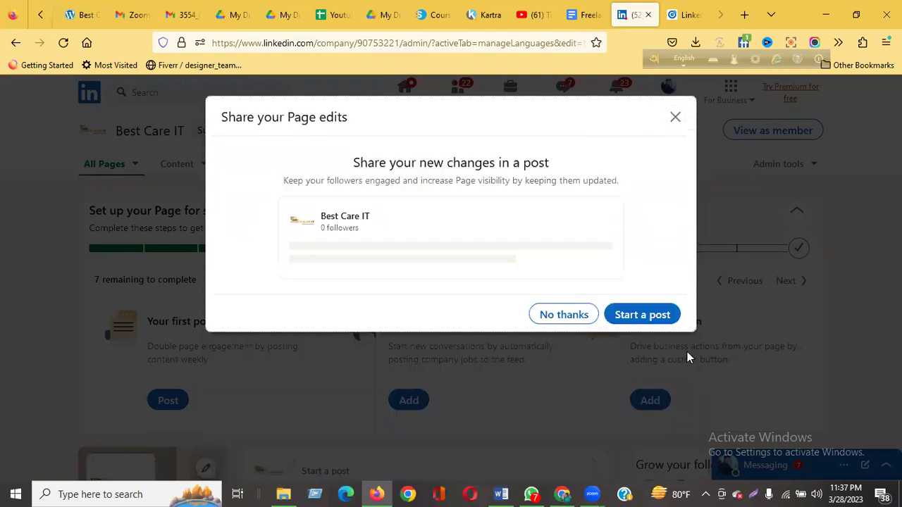
{"action": "left_click", "coordinate": [568, 317]}
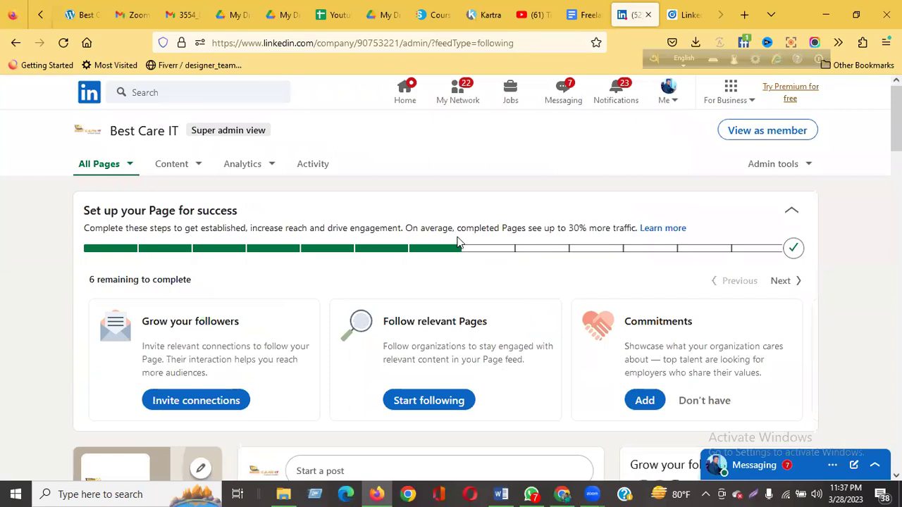
Upload the Best Care IT banner from Downloads as the page's cover image.
{"action": "scroll", "coordinate": [525, 301], "scroll_direction": "down", "scroll_amount": 3}
{"action": "scroll", "coordinate": [525, 300], "scroll_direction": "up", "scroll_amount": 3}
{"action": "left_click", "coordinate": [801, 165]}
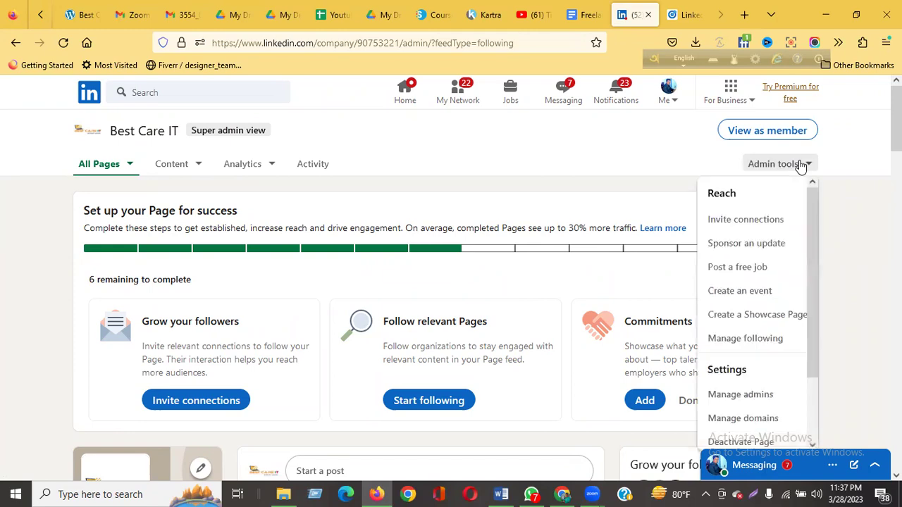
{"action": "scroll", "coordinate": [483, 317], "scroll_direction": "down", "scroll_amount": 9}
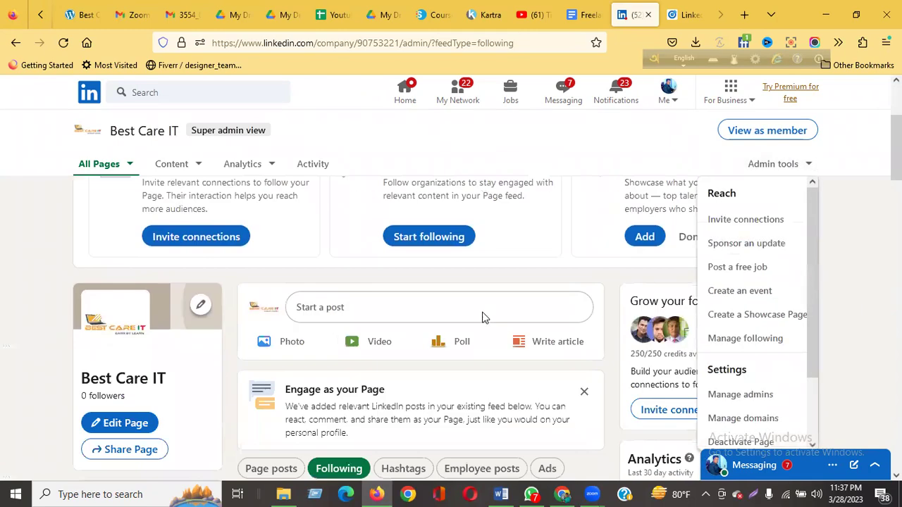
{"action": "scroll", "coordinate": [484, 317], "scroll_direction": "up", "scroll_amount": 9}
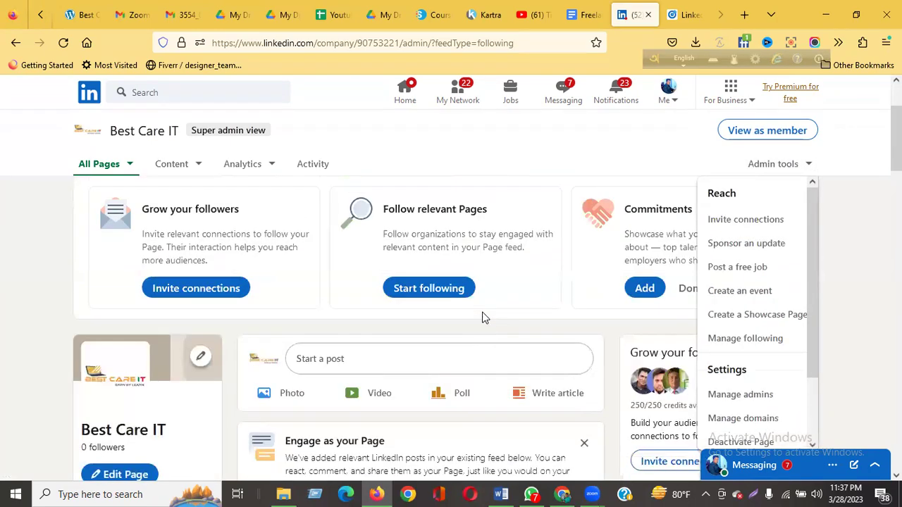
{"action": "scroll", "coordinate": [479, 318], "scroll_direction": "down", "scroll_amount": 3}
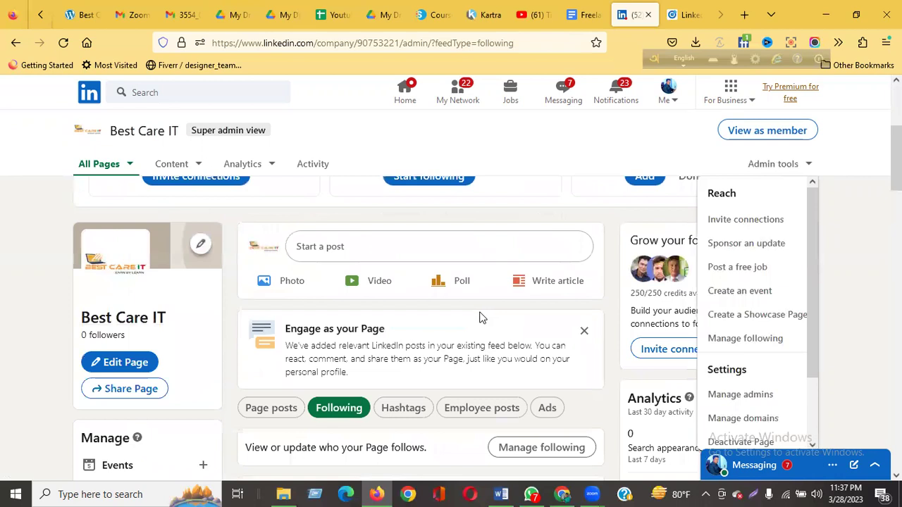
{"action": "left_click", "coordinate": [201, 246]}
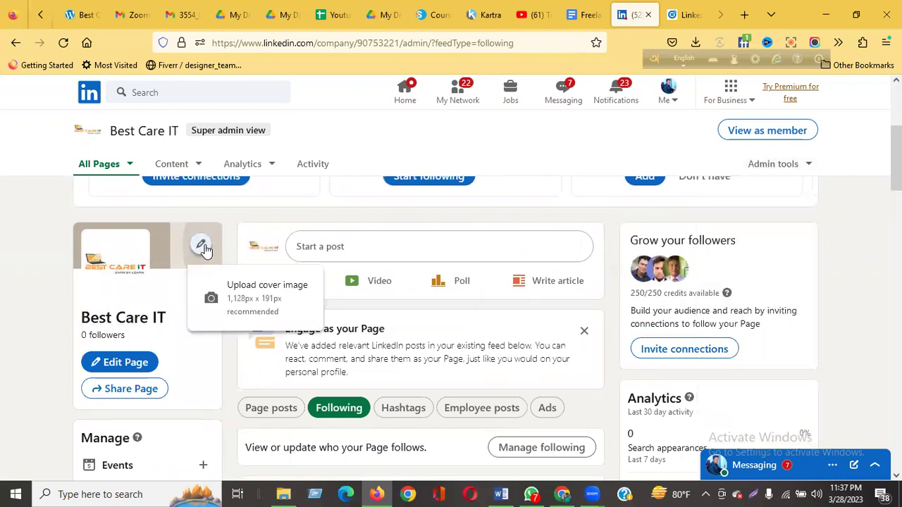
{"action": "left_click", "coordinate": [247, 292]}
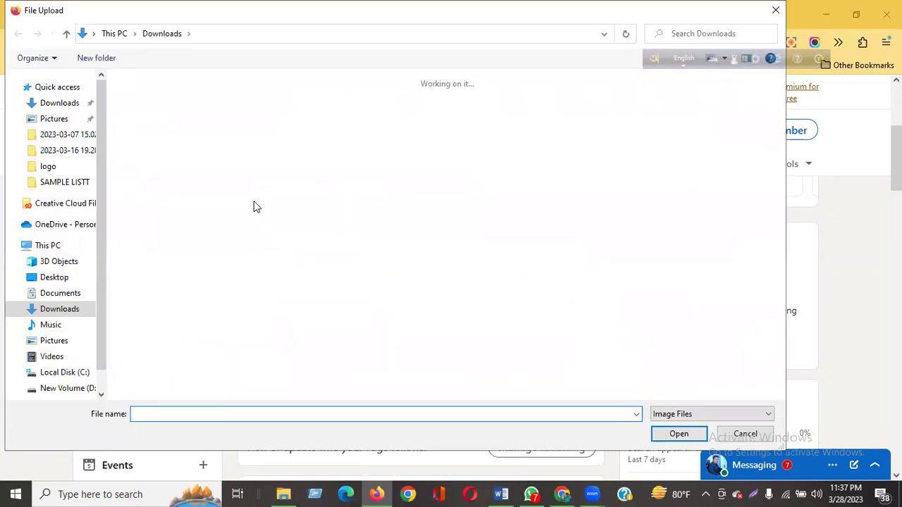
{"action": "left_click", "coordinate": [225, 155]}
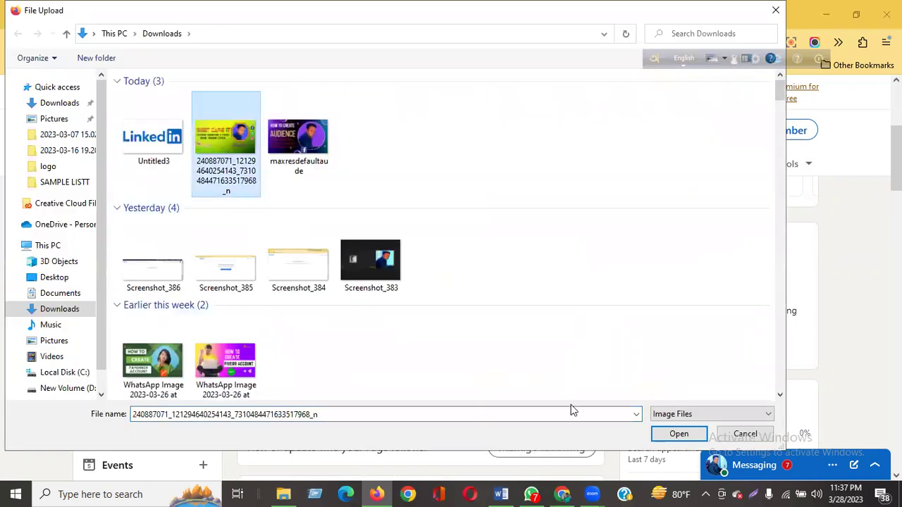
{"action": "left_click", "coordinate": [673, 435]}
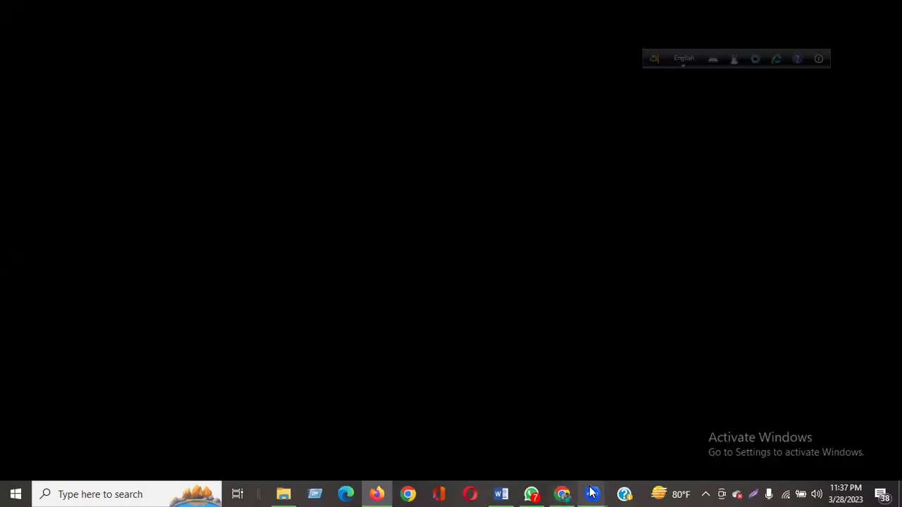
{"action": "mouse_move", "coordinate": [593, 493]}
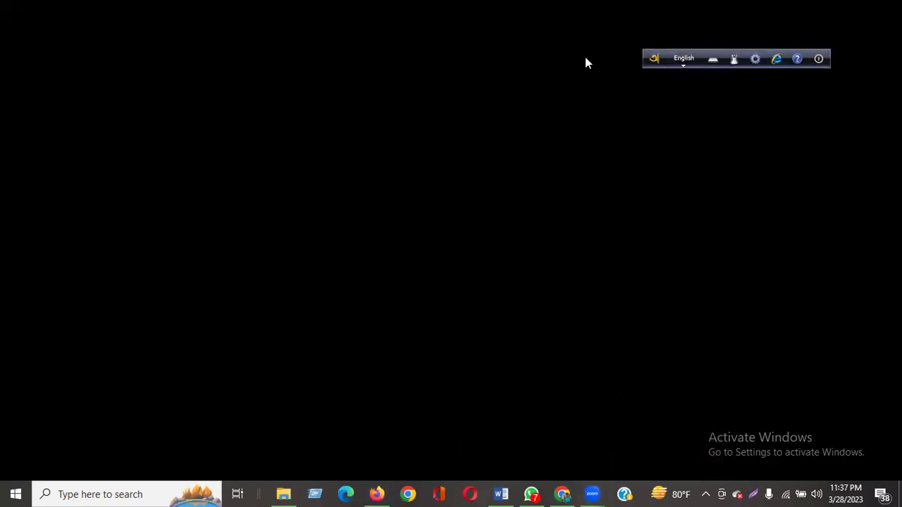
{"action": "left_click", "coordinate": [595, 493]}
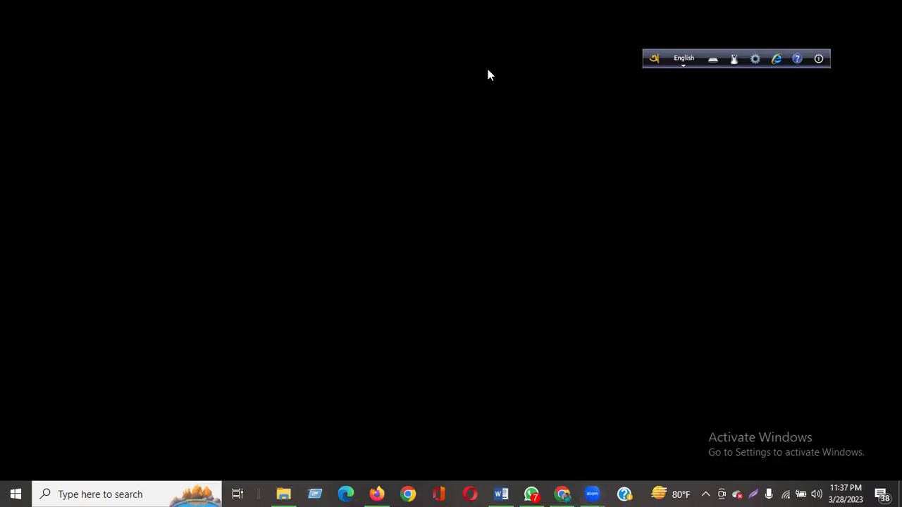